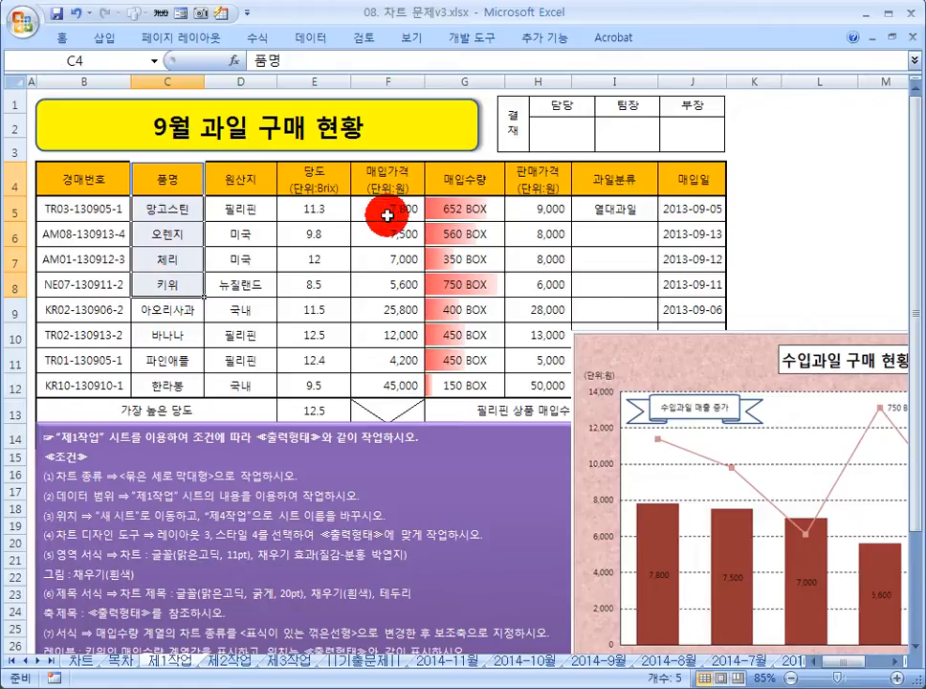
- Extend the selection from C4:C8 with the ranges F4:G8, C10:C11 and F10:G11 as chart data
drag(386, 182, 465, 286)
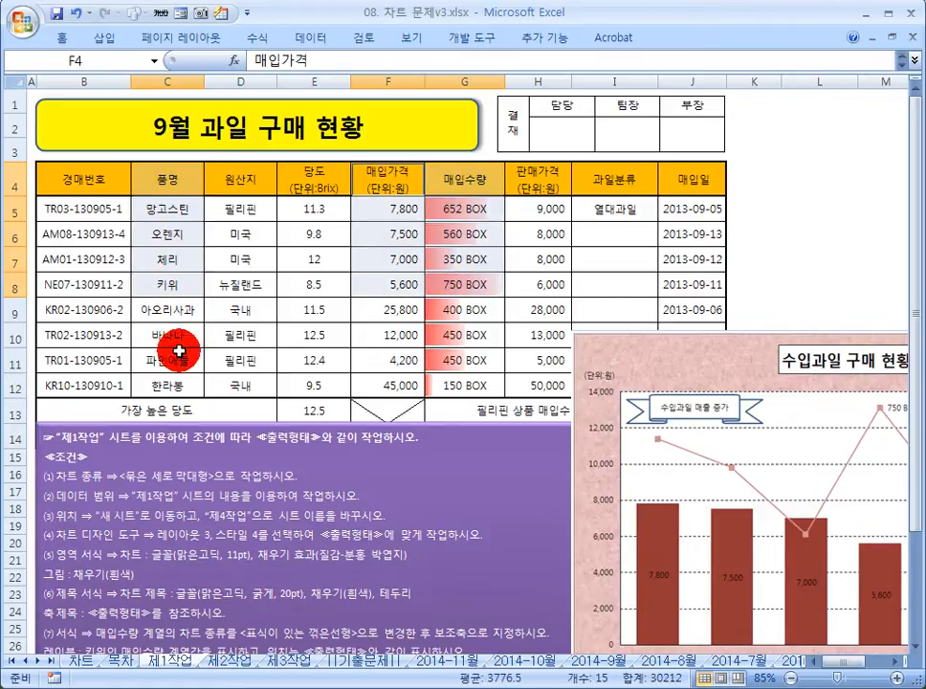
drag(167, 334, 167, 359)
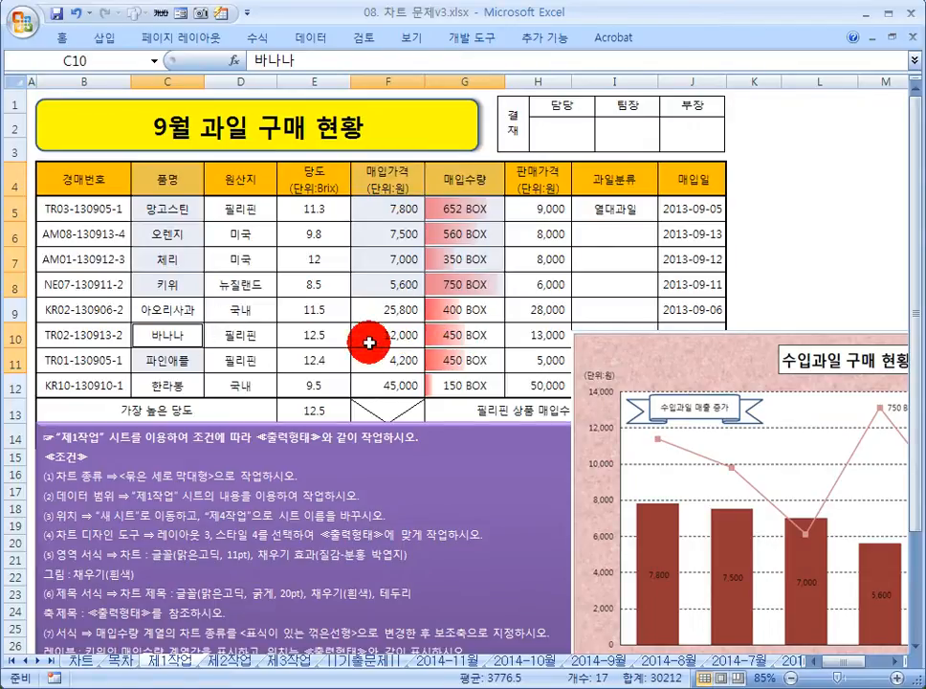
drag(397, 334, 464, 362)
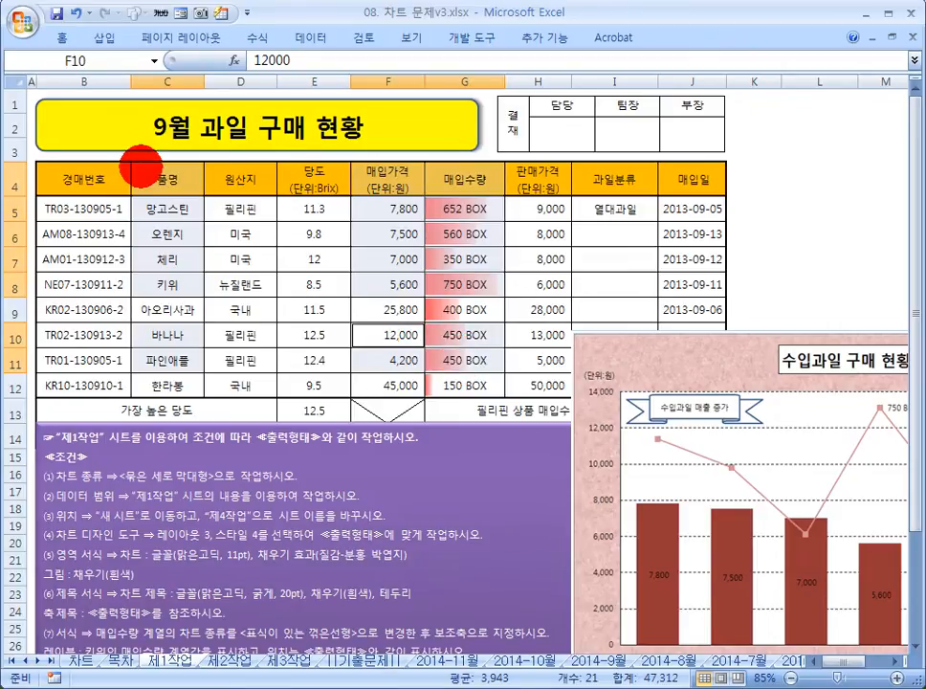
mouse_move(139, 160)
mouse_down()
mouse_move(137, 192)
mouse_move(194, 291)
mouse_up()
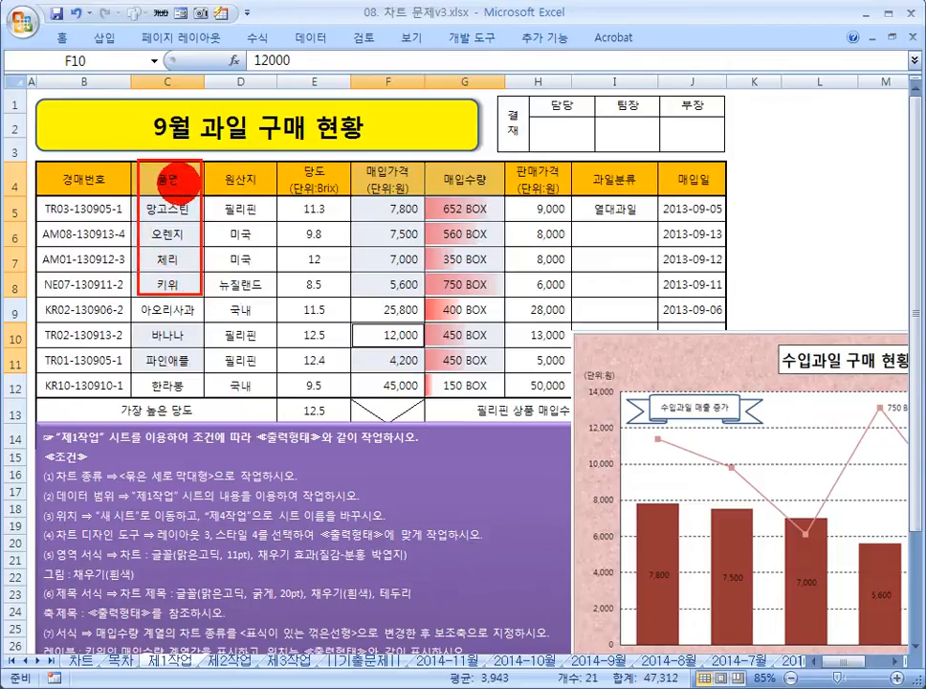
drag(183, 172, 177, 283)
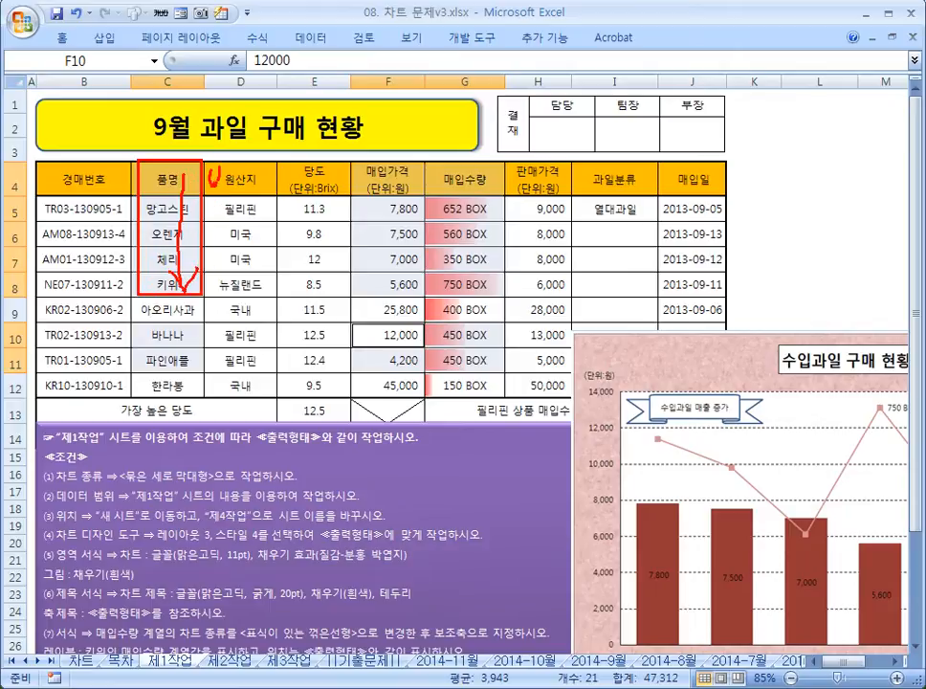
drag(220, 182, 222, 170)
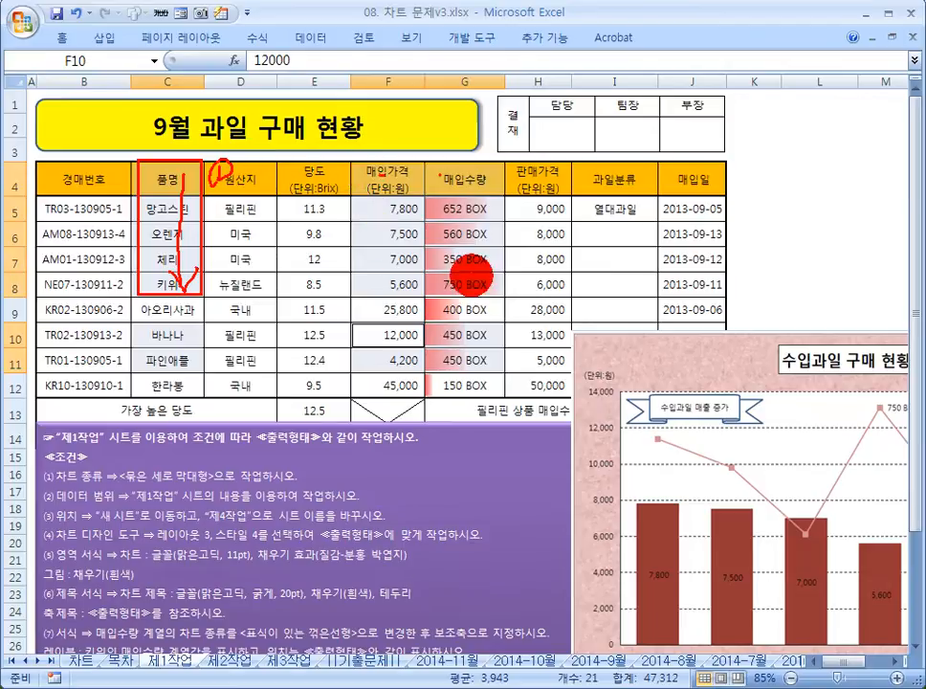
mouse_move(371, 164)
mouse_down()
mouse_move(368, 273)
mouse_move(486, 287)
mouse_move(483, 170)
mouse_up()
drag(396, 176, 447, 251)
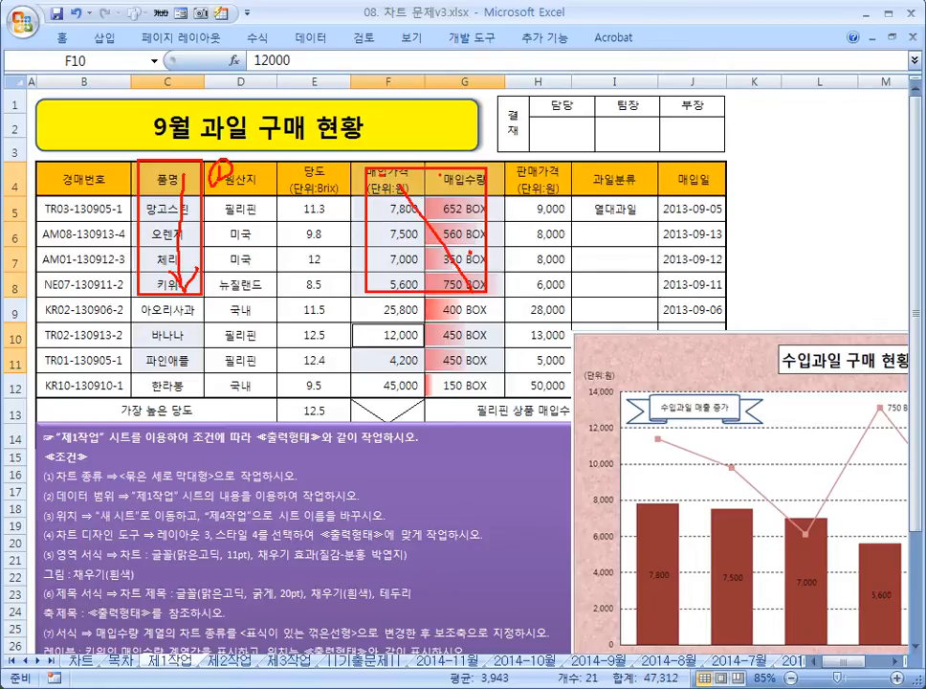
drag(340, 180, 351, 206)
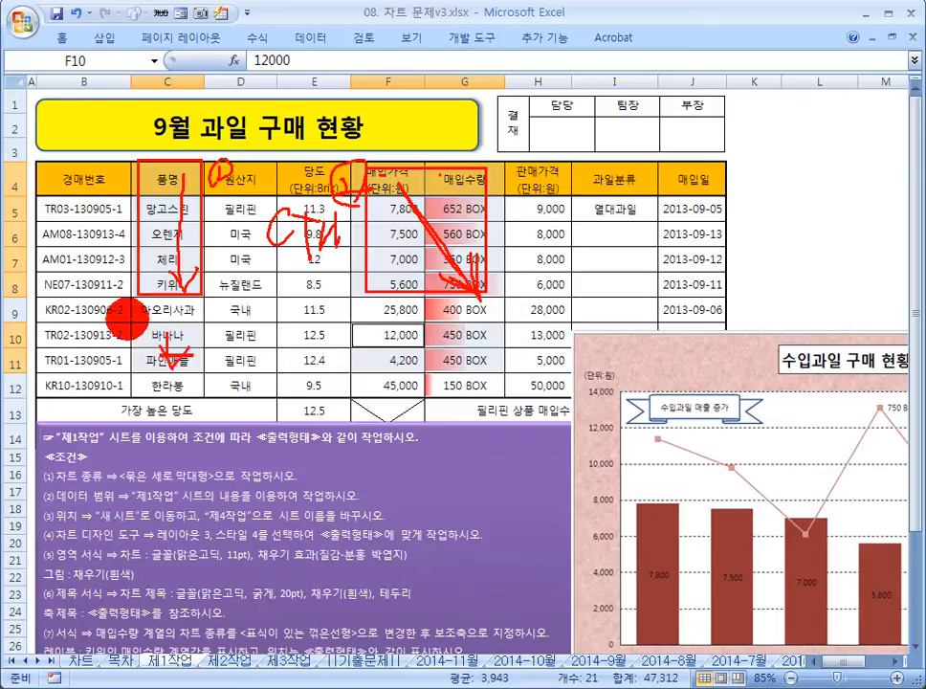
drag(134, 325, 199, 374)
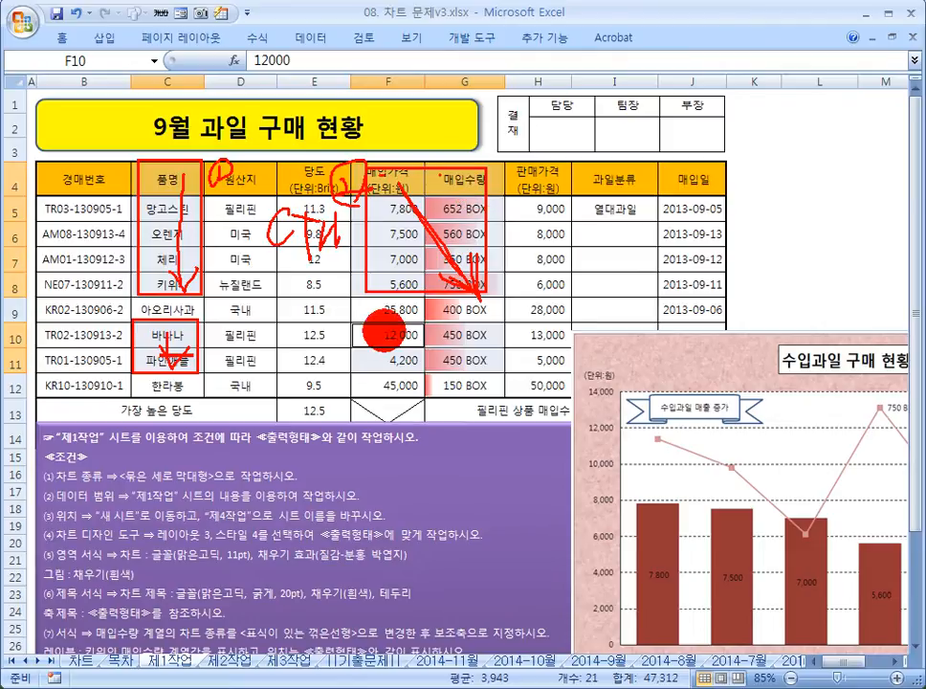
drag(393, 330, 435, 352)
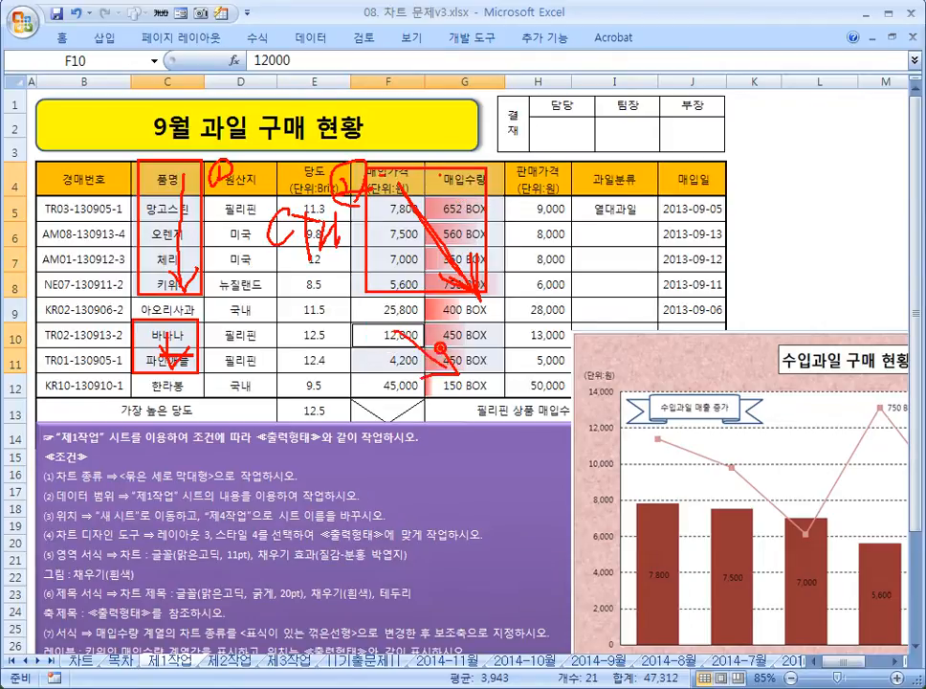
mouse_move(364, 321)
mouse_down()
mouse_move(405, 372)
mouse_move(482, 387)
mouse_up()
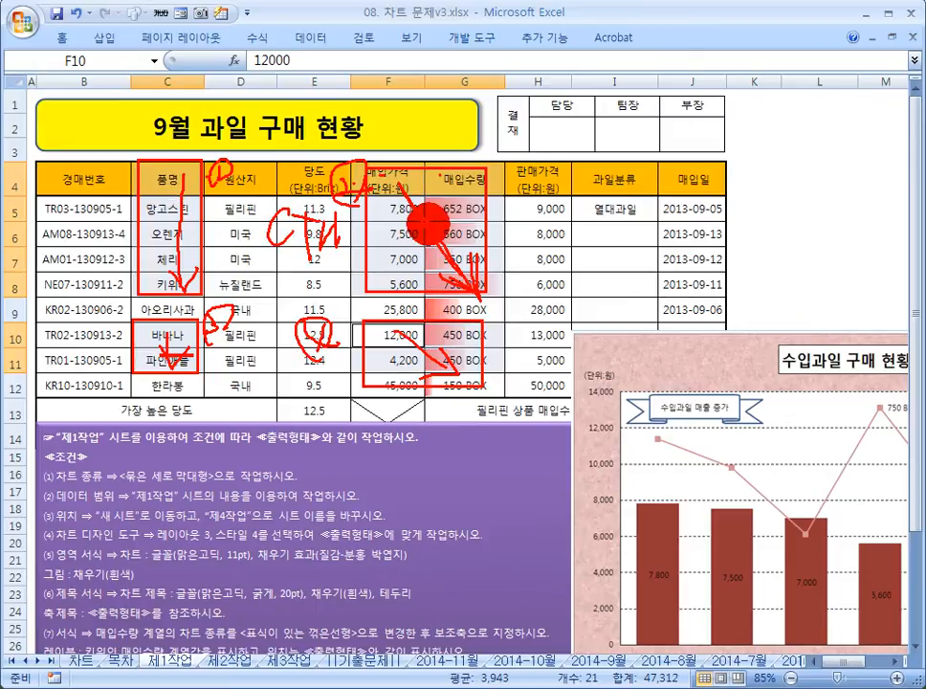
key(Escape)
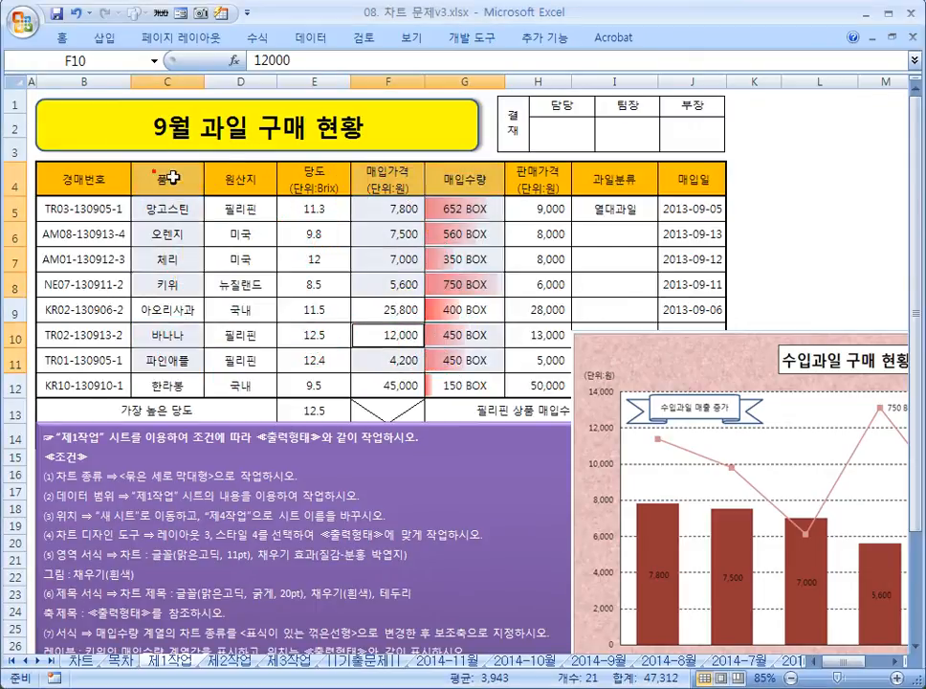
drag(167, 178, 153, 275)
ctrl+click(387, 178)
drag(387, 178, 467, 290)
drag(173, 334, 174, 359)
drag(389, 334, 450, 360)
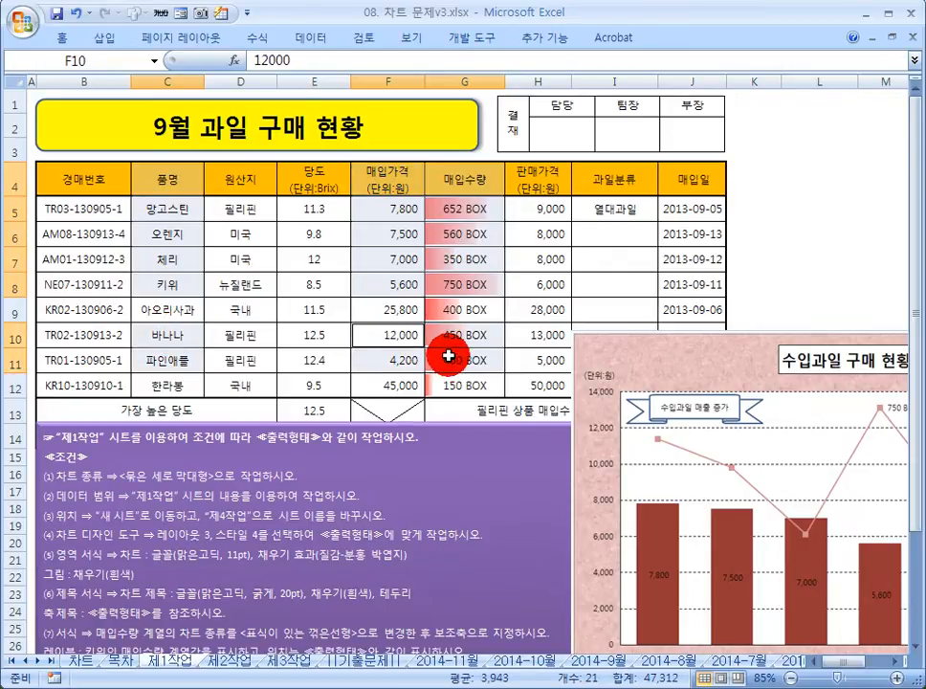
- Insert a 2-D clustered column chart from the selected data and move it up beside the table's header rows
double_click(109, 39)
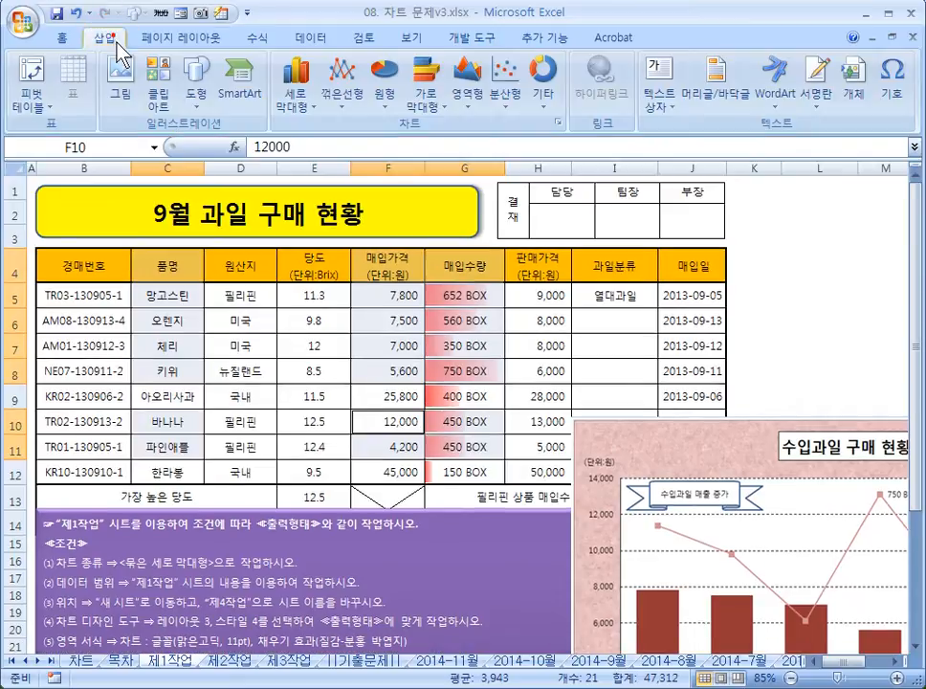
click(306, 111)
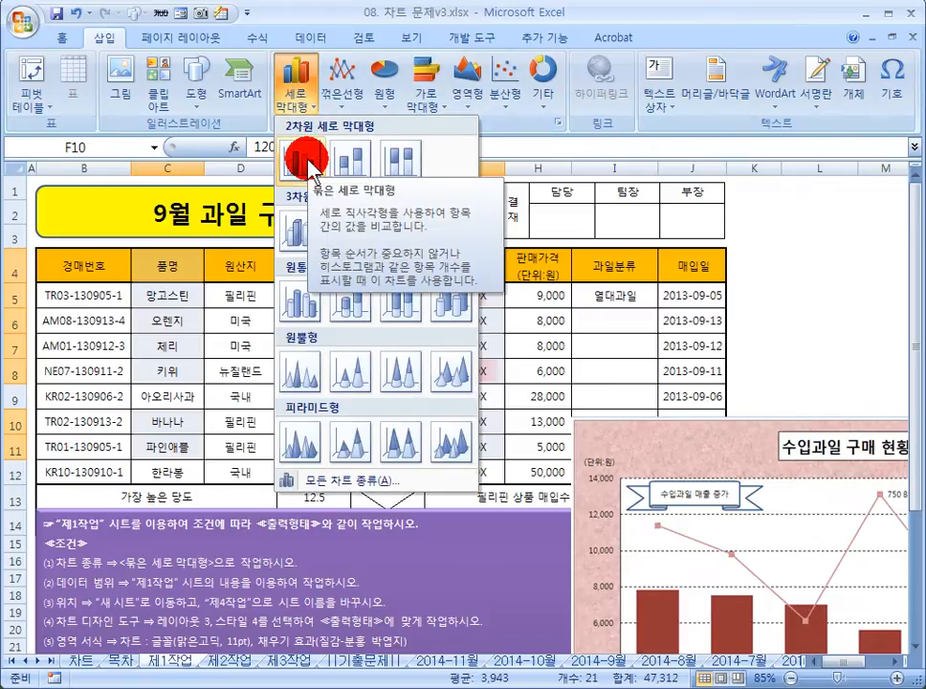
click(306, 163)
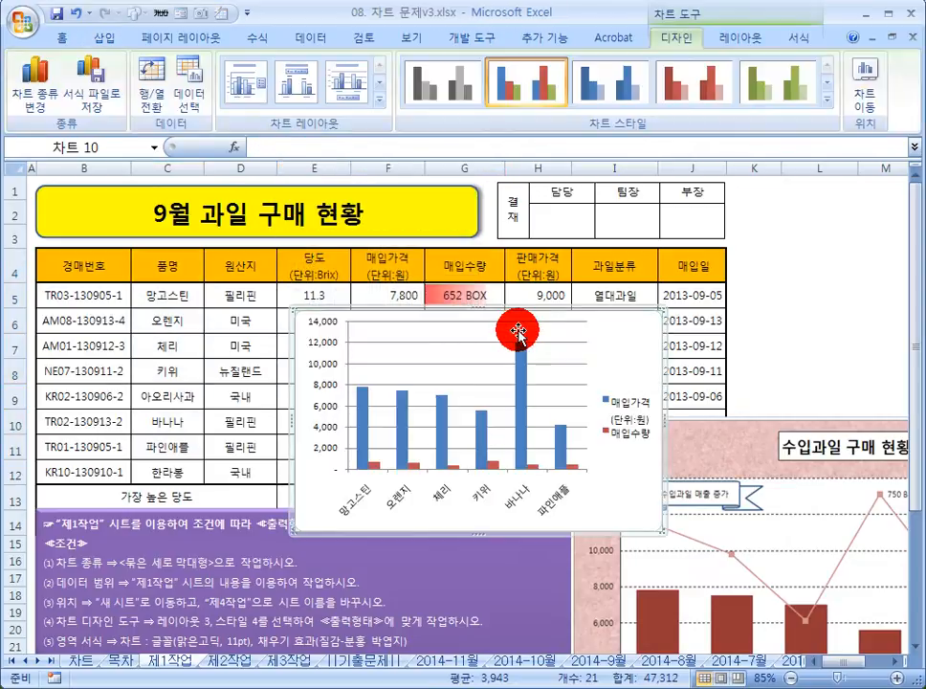
drag(640, 344, 732, 251)
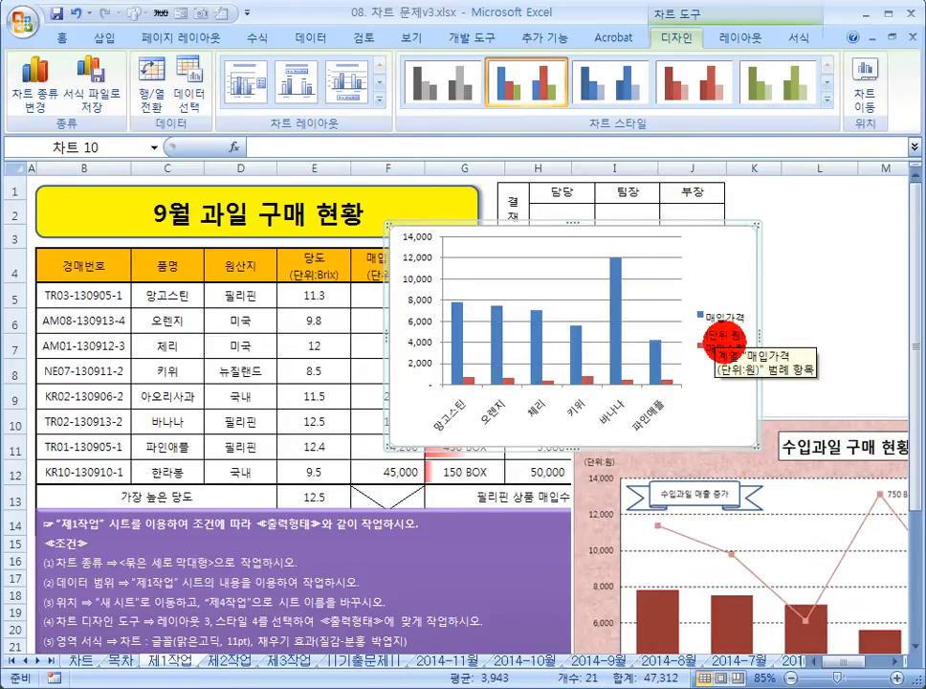
click(710, 321)
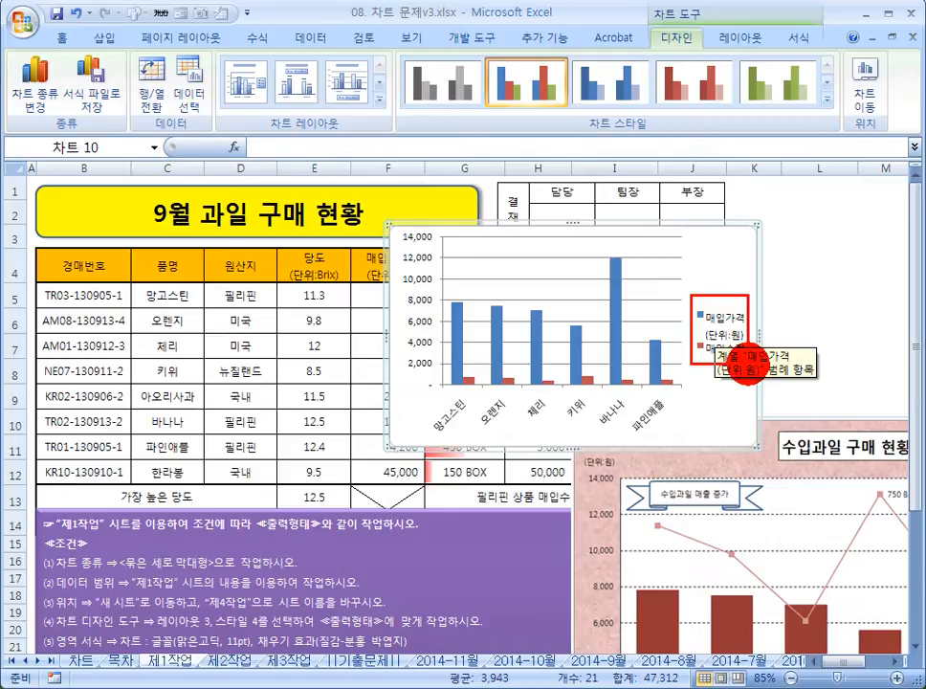
click(422, 393)
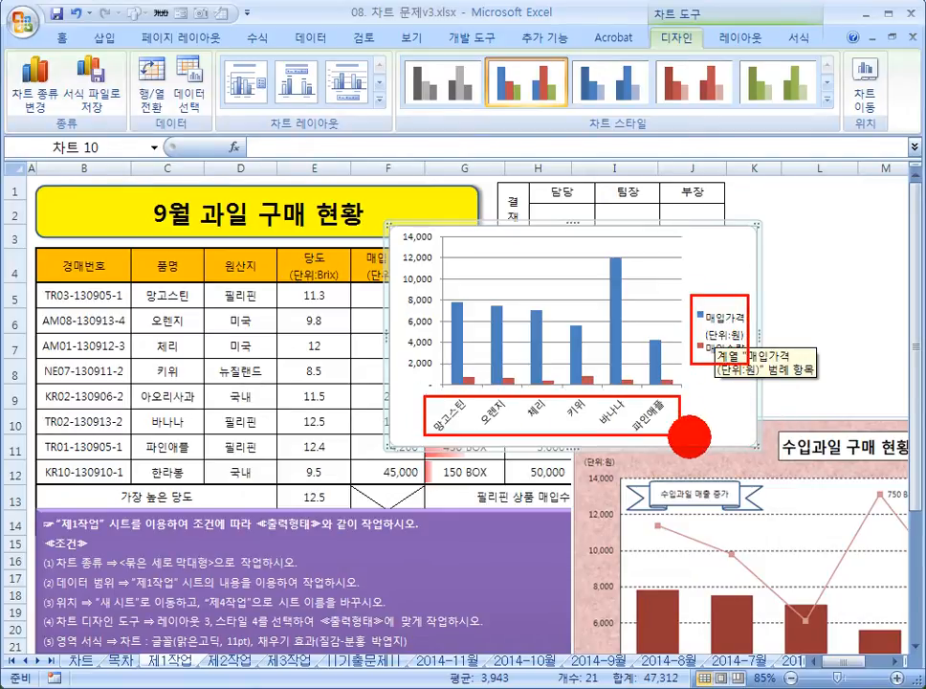
mouse_move(617, 258)
mouse_down()
mouse_move(626, 370)
mouse_move(474, 335)
mouse_move(582, 345)
mouse_move(553, 351)
mouse_up()
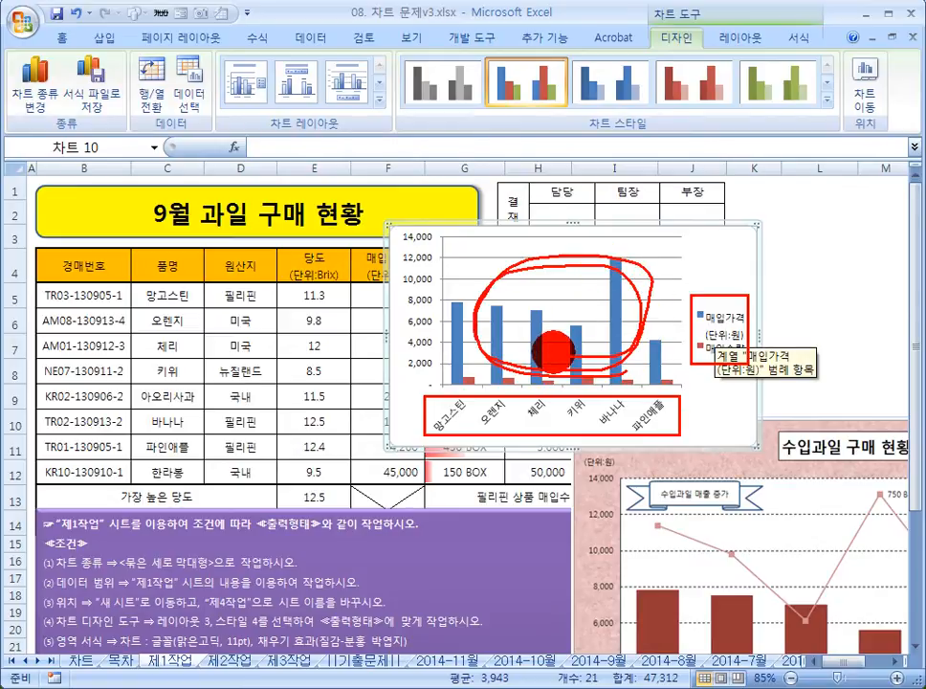
drag(579, 247, 532, 238)
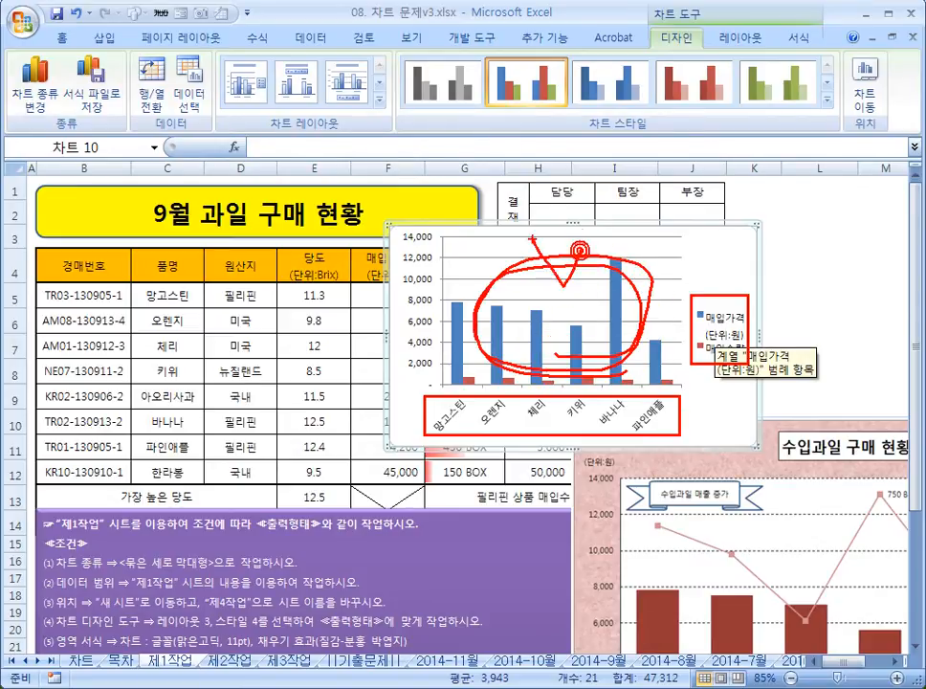
- Shift the clustered column chart over the middle of the table and delete it
drag(735, 221, 633, 225)
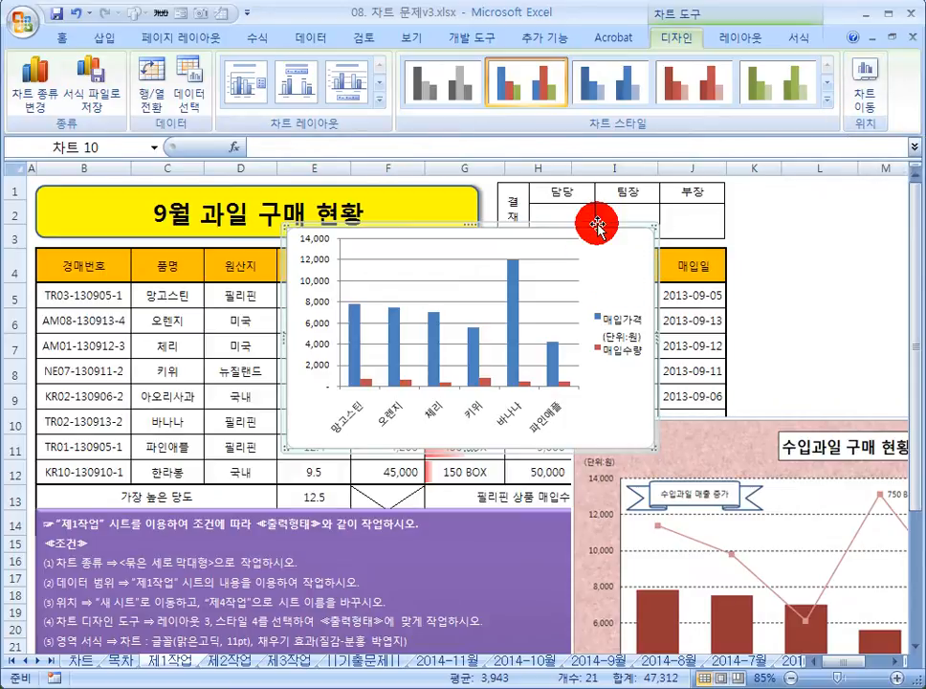
key(Delete)
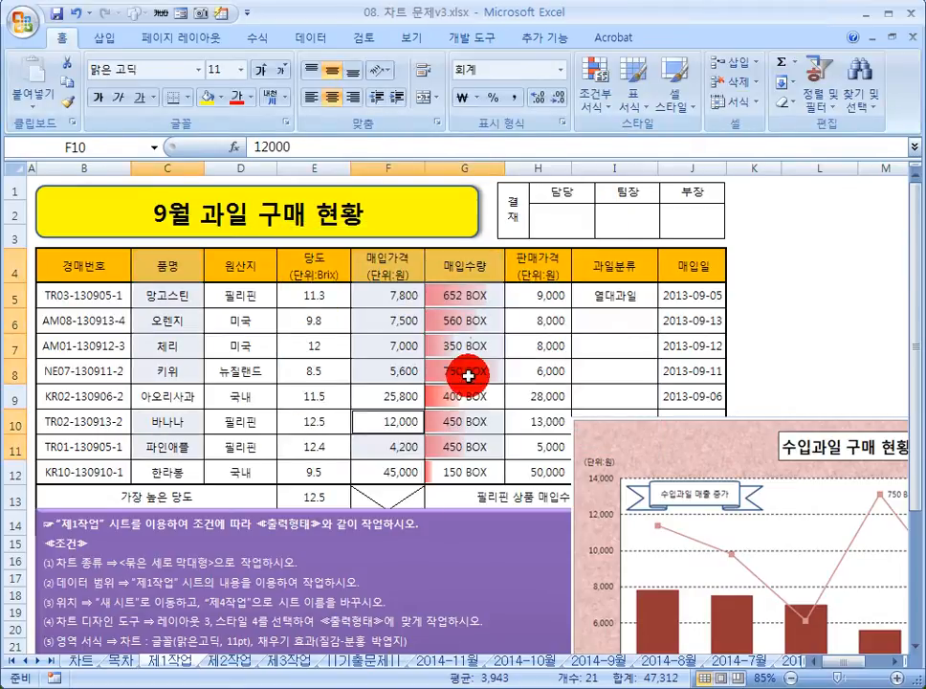
- Insert a 2-D clustered column chart from the selected product name, purchase price and purchase quantity ranges
click(113, 42)
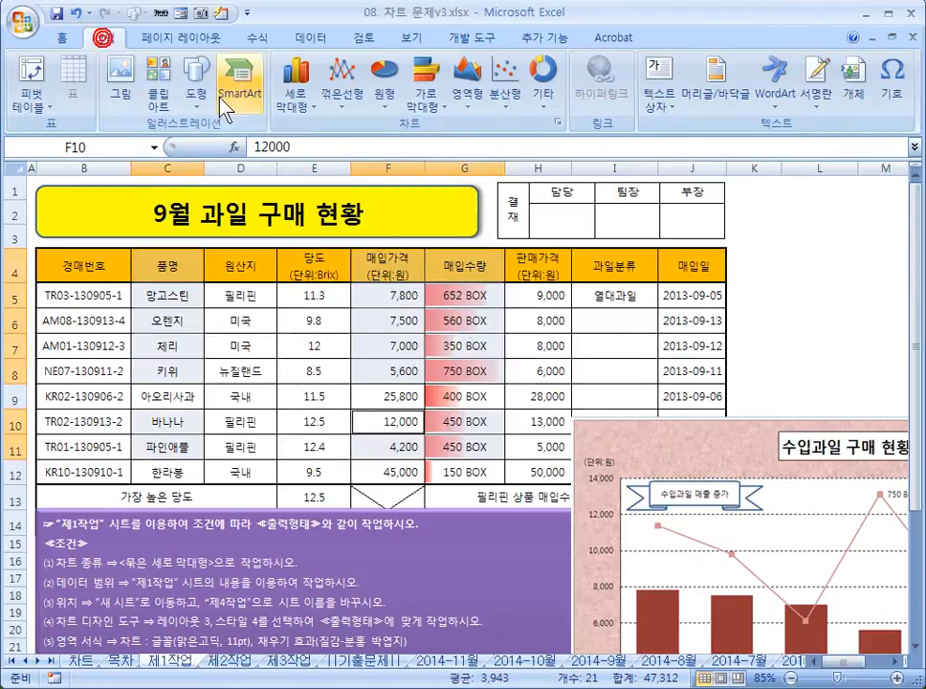
click(293, 95)
click(300, 153)
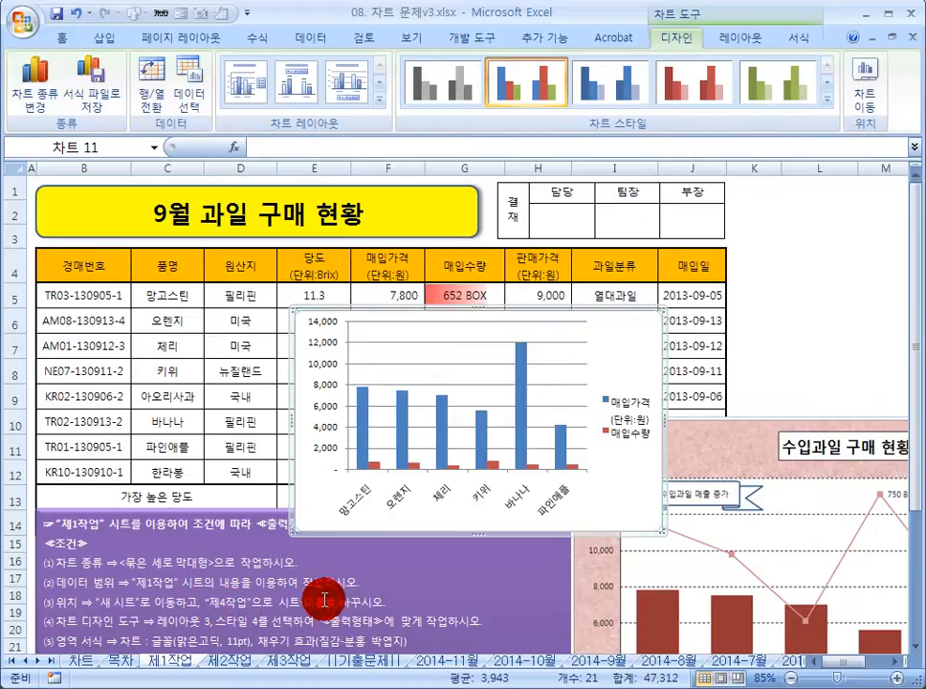
- Move the chart to a new sheet named 제4작업
click(864, 81)
click(461, 329)
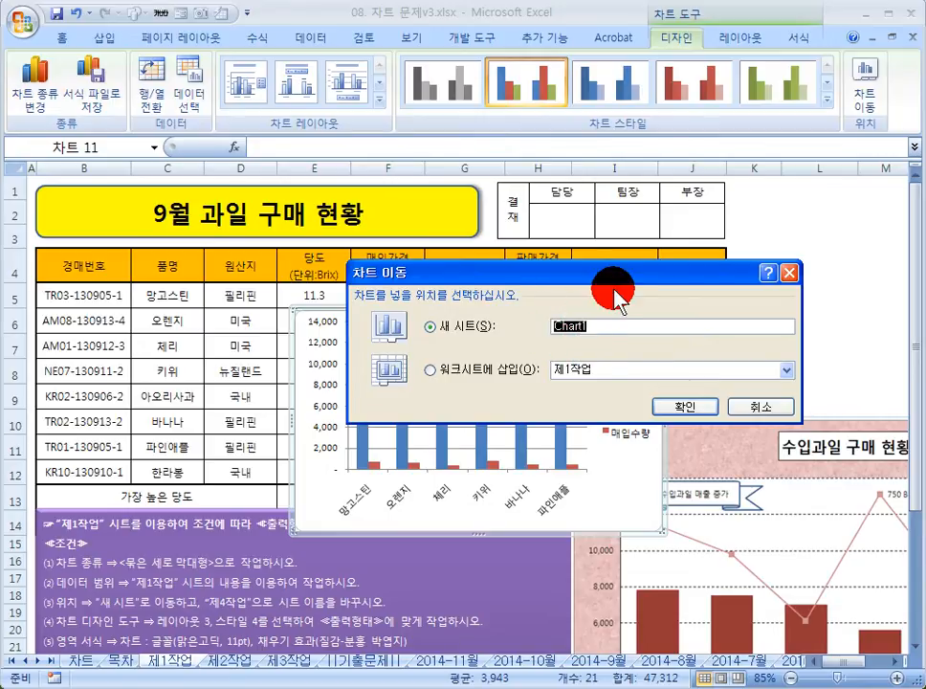
text(wp)
key(BackSpace)
key(BackSpace)
key(Hangul)
text(제4작업)
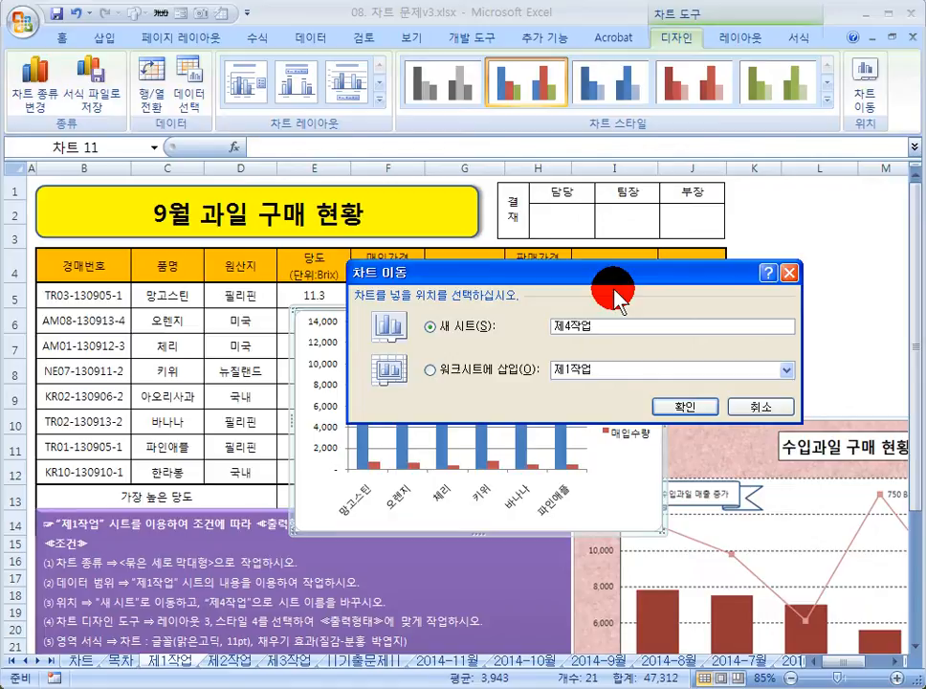
key(Return)
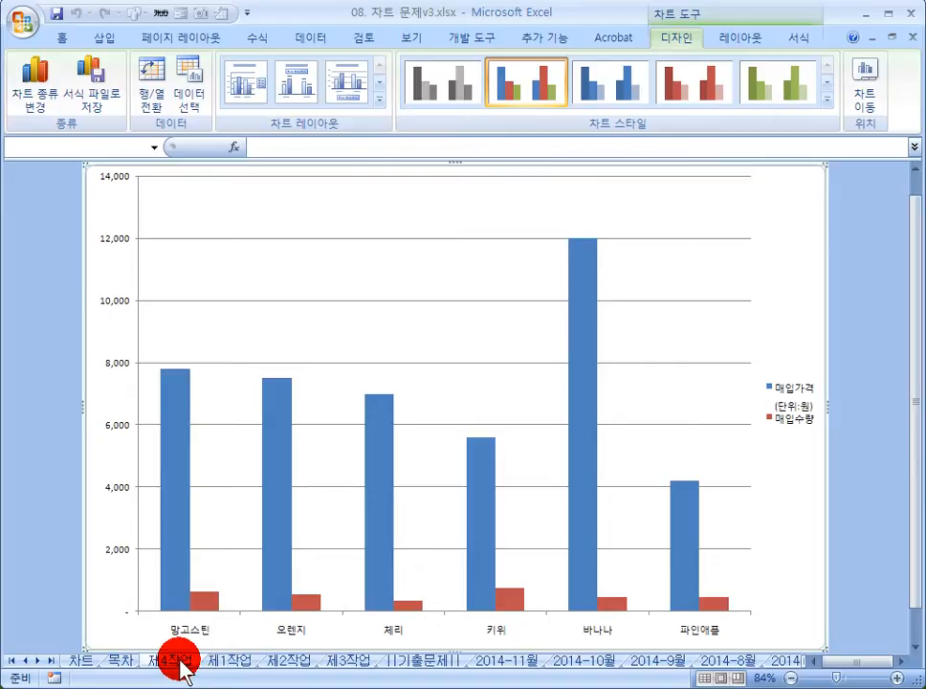
- Reposition the 제4작업 chart sheet between the 제3작업 and ||기출문제|| sheets
drag(182, 669, 406, 660)
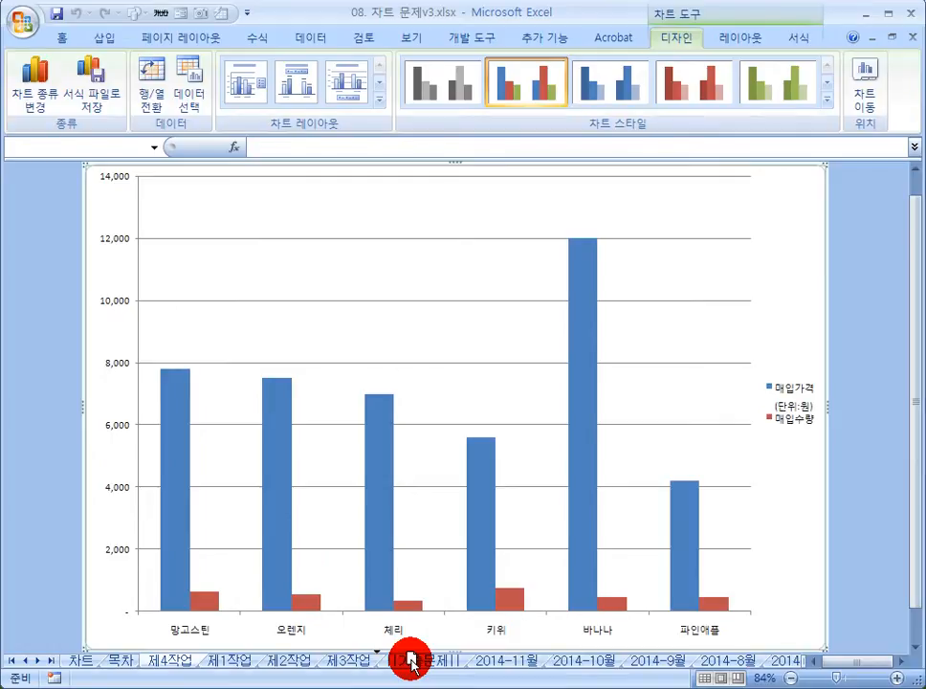
drag(410, 660, 414, 667)
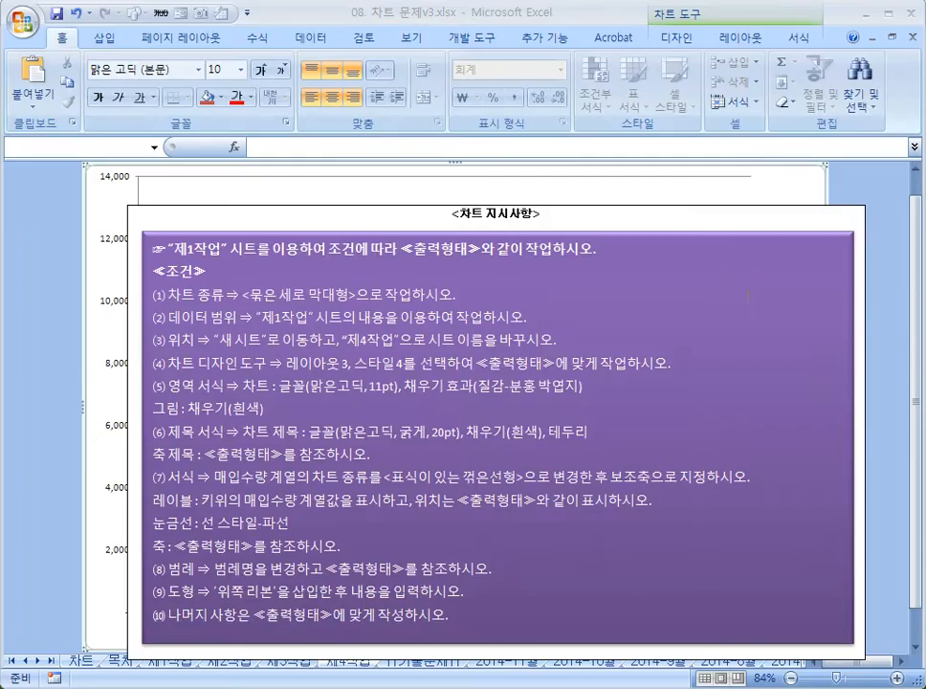
click(379, 256)
click(191, 338)
click(170, 337)
click(513, 337)
drag(512, 340, 469, 340)
mouse_move(176, 350)
mouse_down()
mouse_move(173, 369)
mouse_move(176, 362)
mouse_move(244, 364)
mouse_move(417, 201)
mouse_up()
click(376, 187)
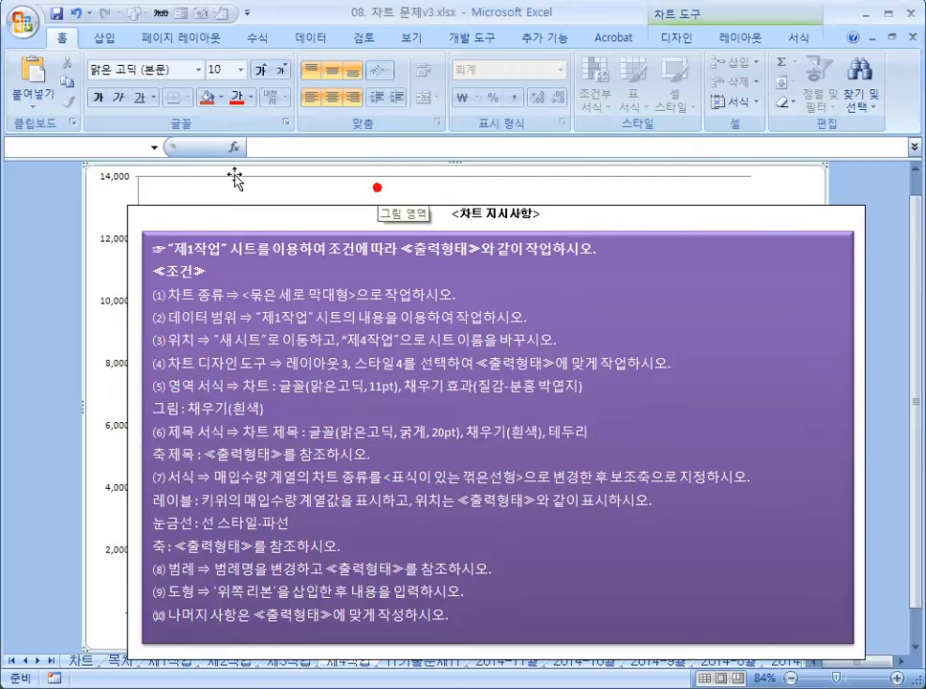
click(107, 181)
click(184, 175)
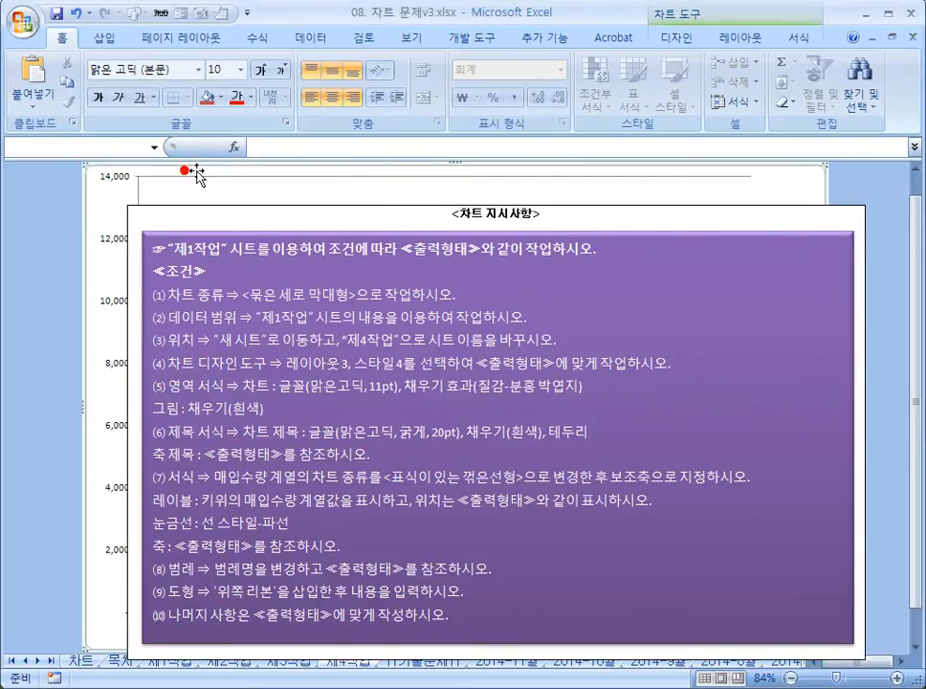
- Apply chart layout 3 (레이아웃 3) to the chart and shift the instruction sheet aside so the chart shows
click(675, 40)
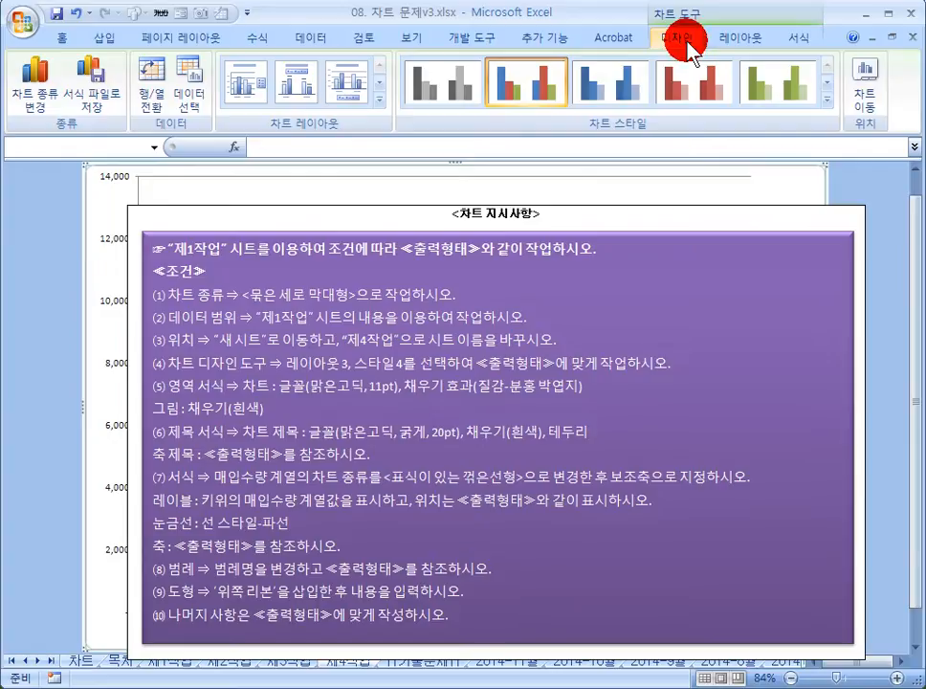
click(866, 180)
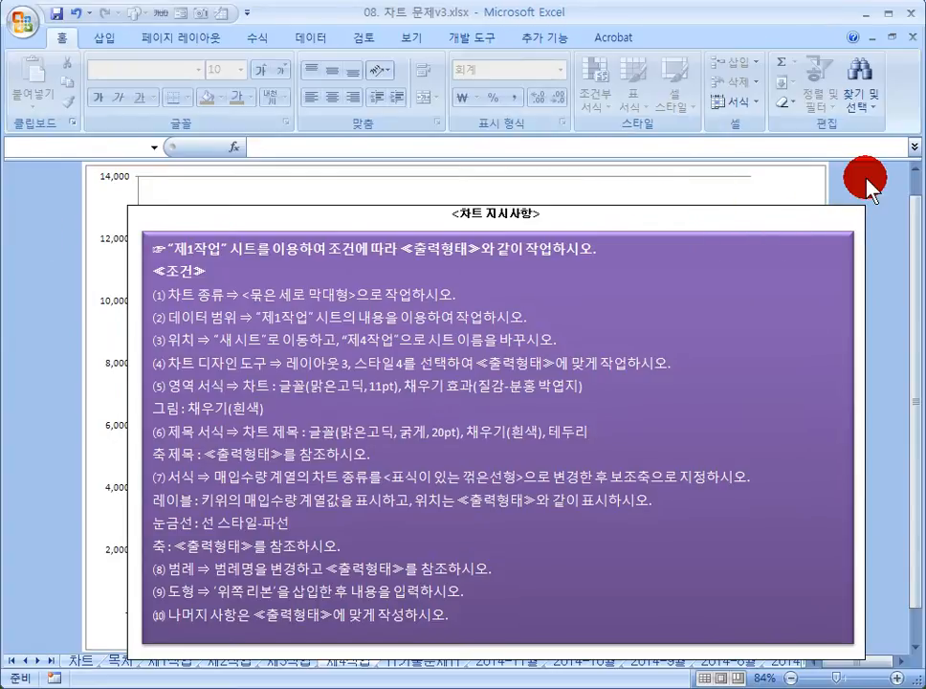
click(815, 183)
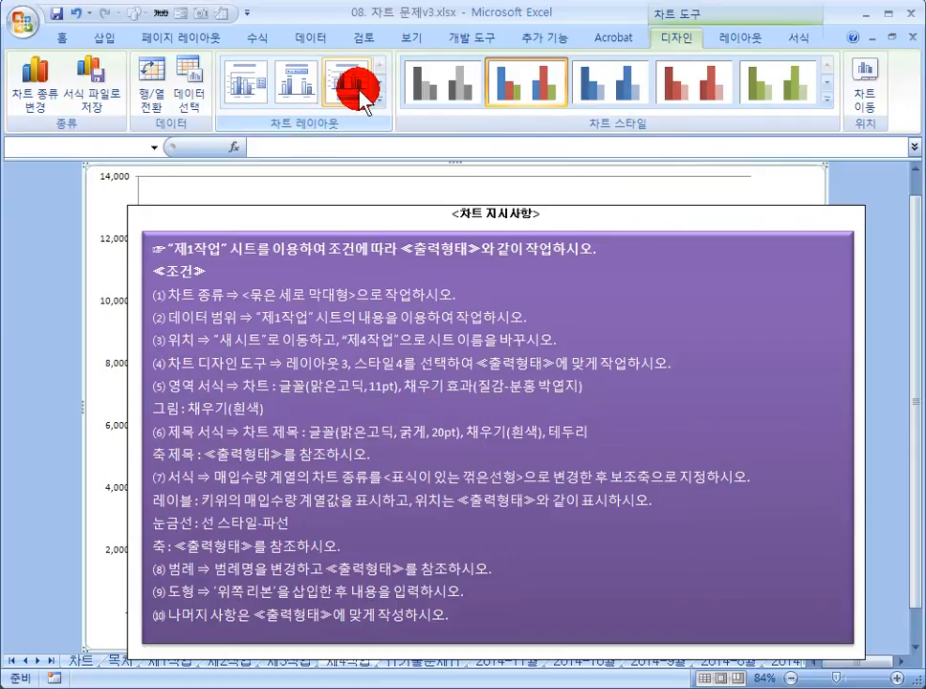
click(380, 100)
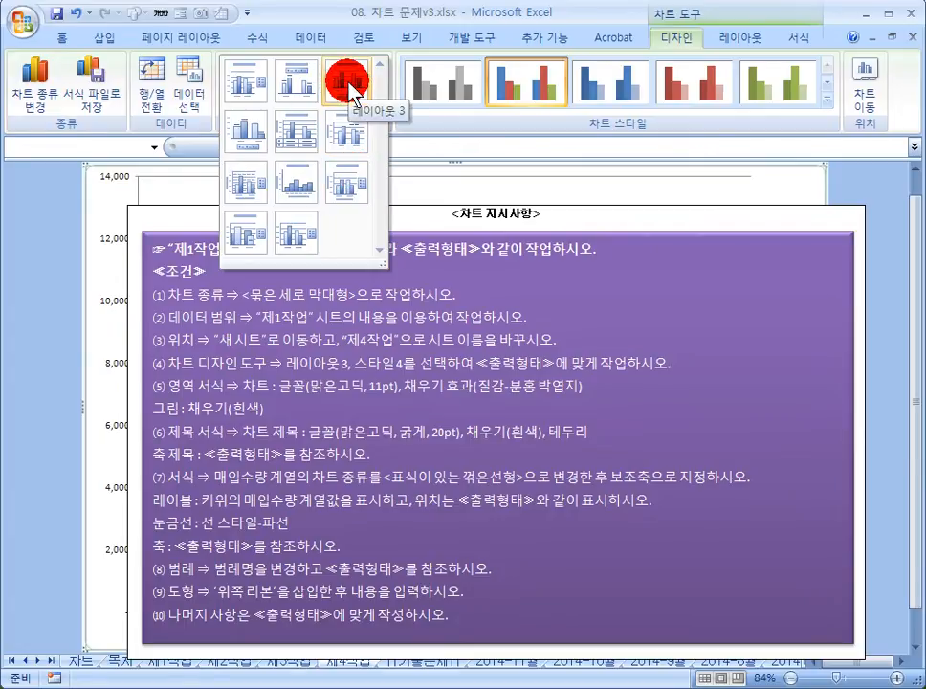
click(351, 93)
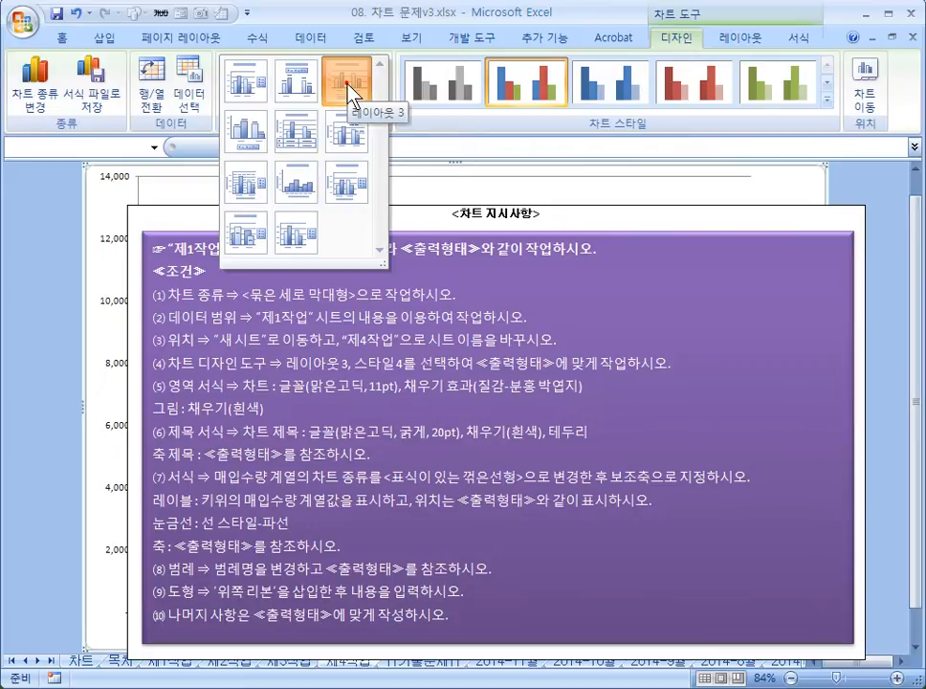
click(351, 93)
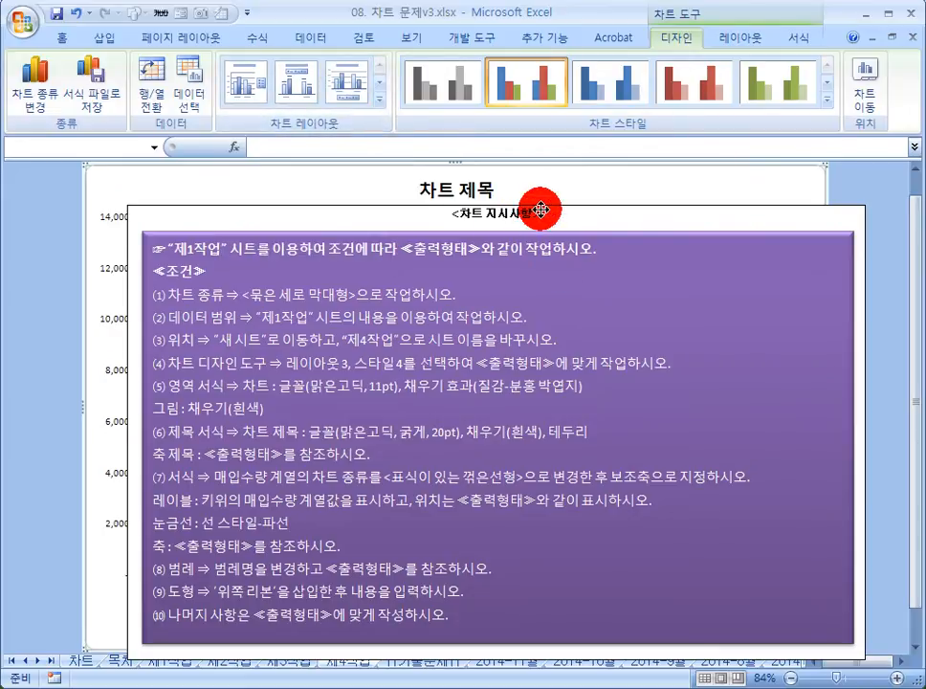
drag(536, 213, 848, 230)
click(469, 212)
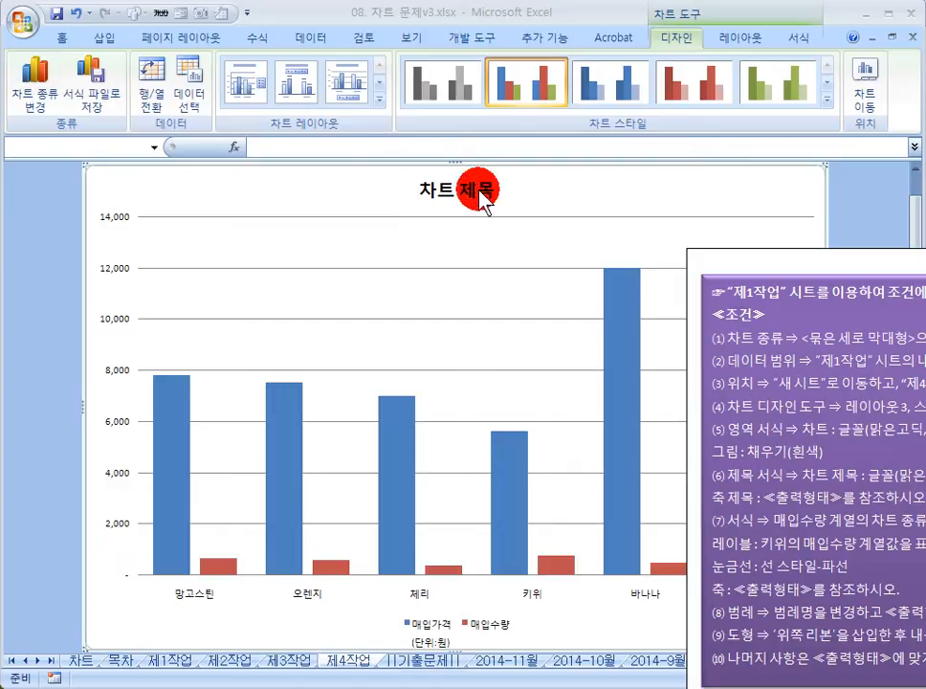
mouse_move(703, 252)
mouse_down()
mouse_move(769, 260)
mouse_move(920, 251)
mouse_move(904, 253)
mouse_move(903, 233)
mouse_move(866, 214)
mouse_move(707, 238)
mouse_up()
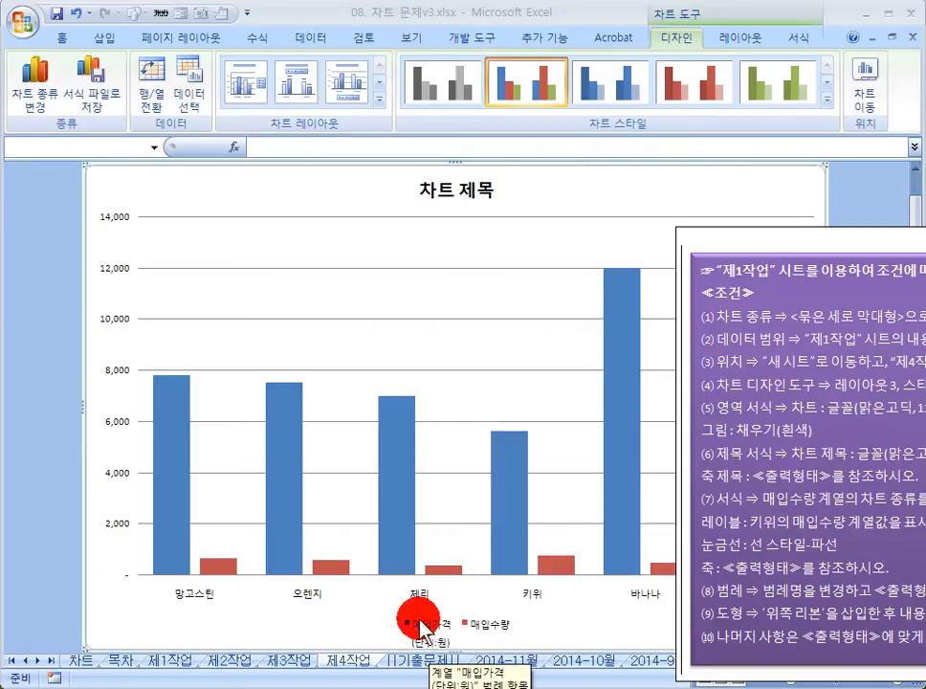
- Apply chart style 4 (스타일 4) to the column chart, consulting the instruction sheet for the required style
drag(756, 239, 207, 231)
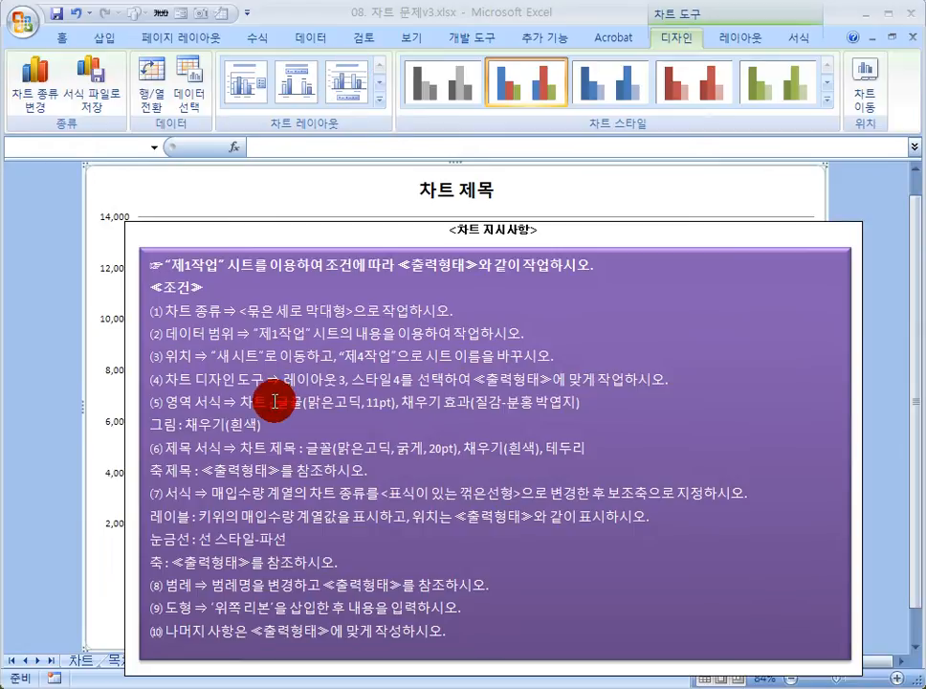
click(294, 374)
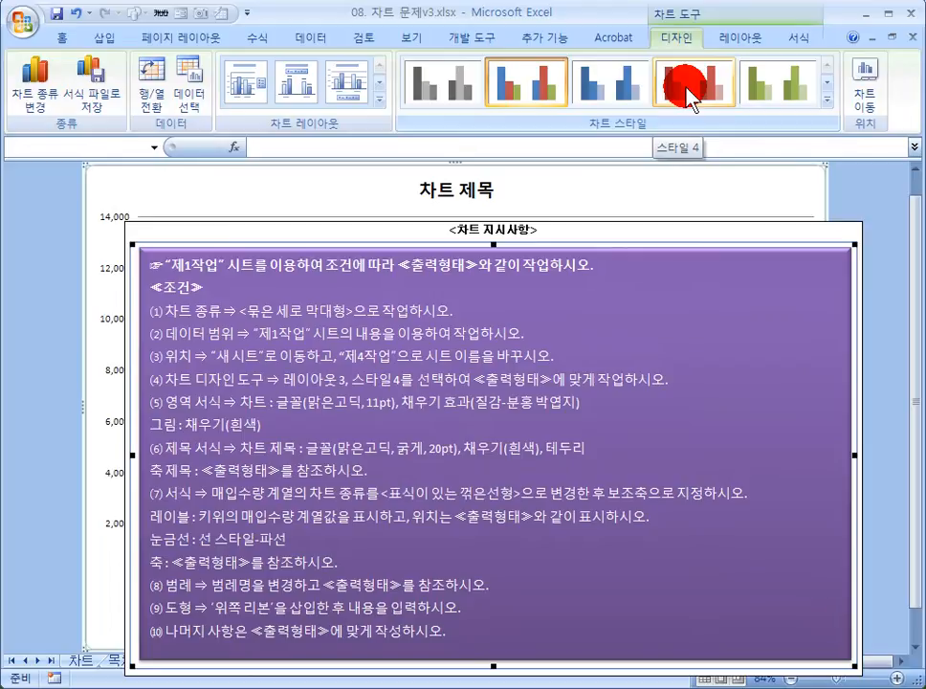
click(828, 100)
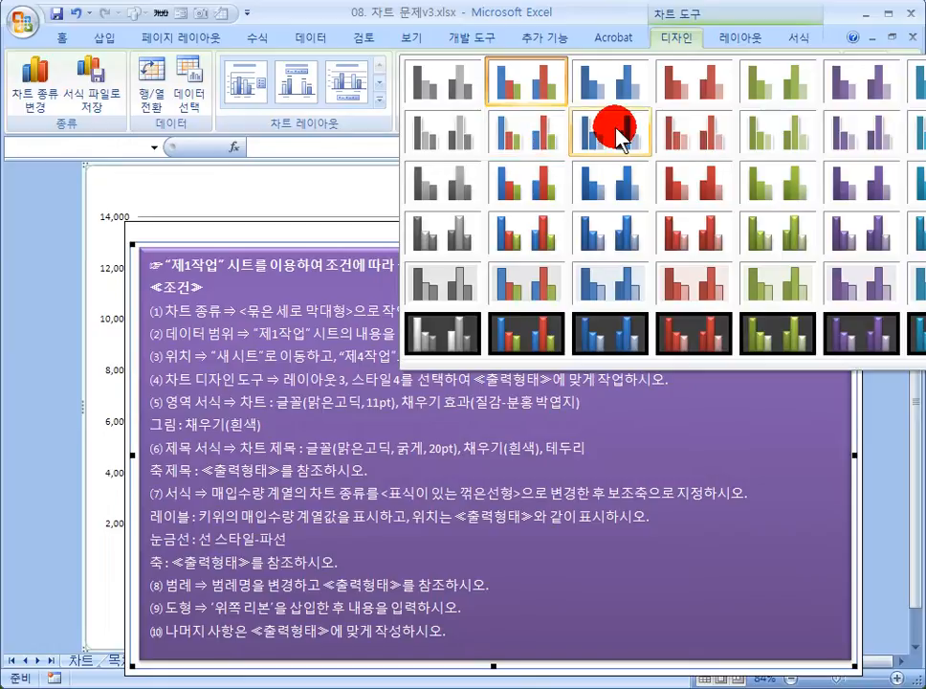
click(697, 91)
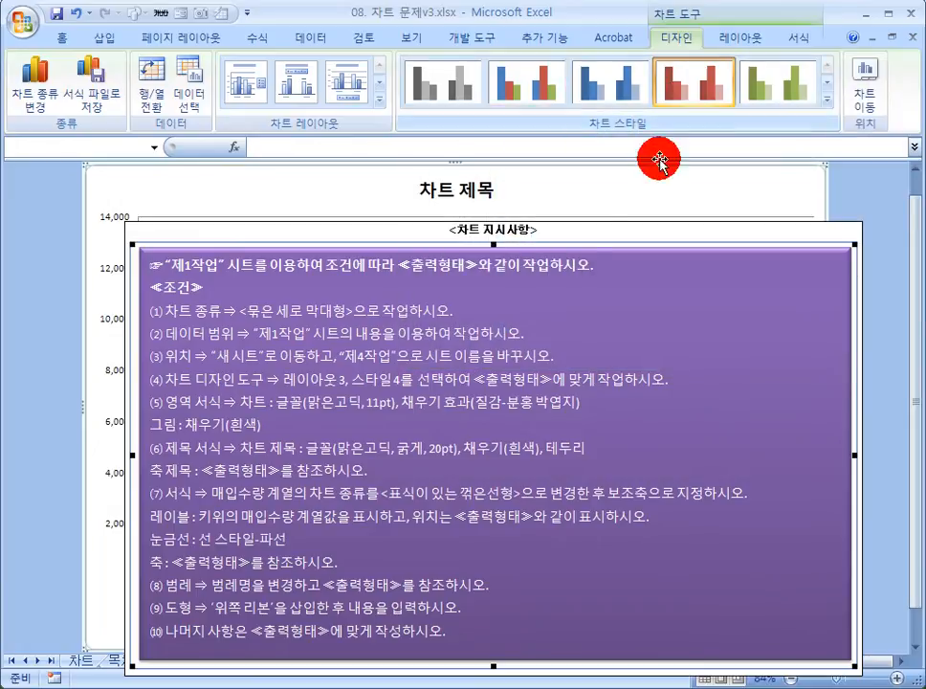
drag(311, 243, 855, 234)
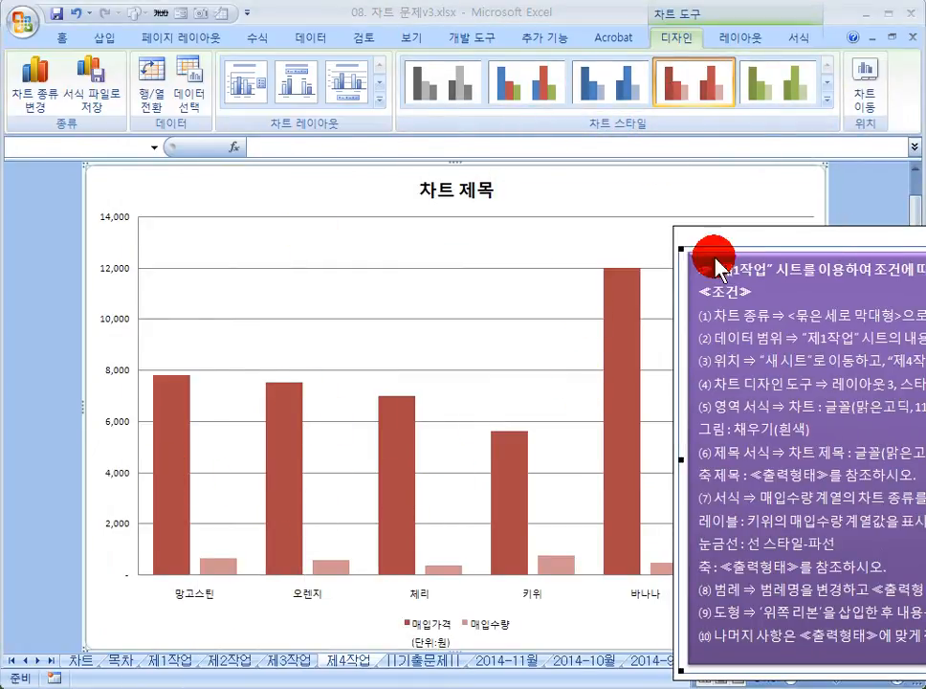
- Set the font of the whole chart area to 맑은 고딕 at 11 pt
drag(696, 228, 265, 207)
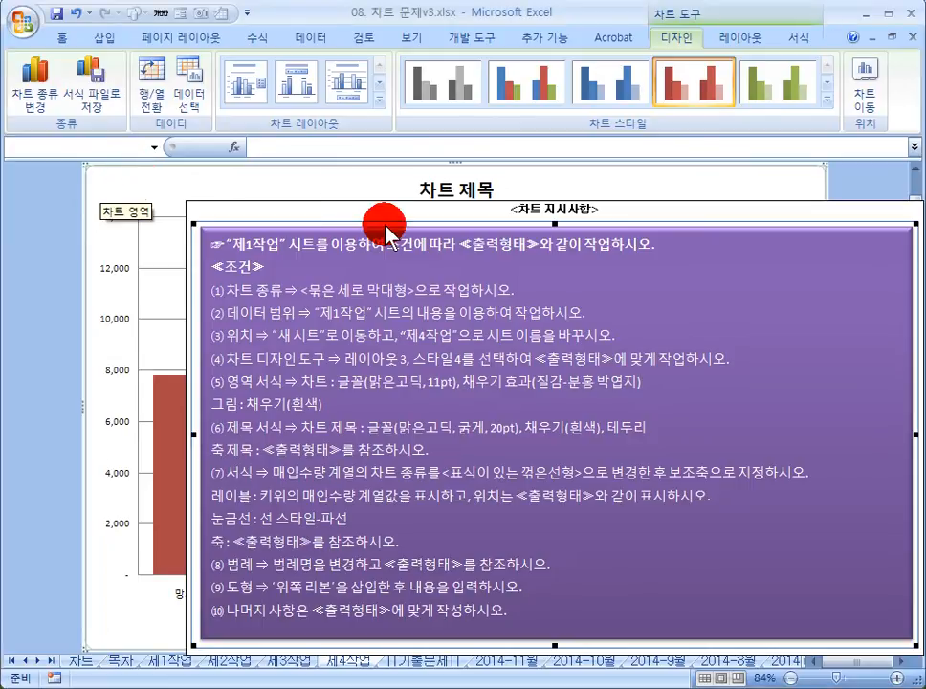
drag(380, 212, 740, 286)
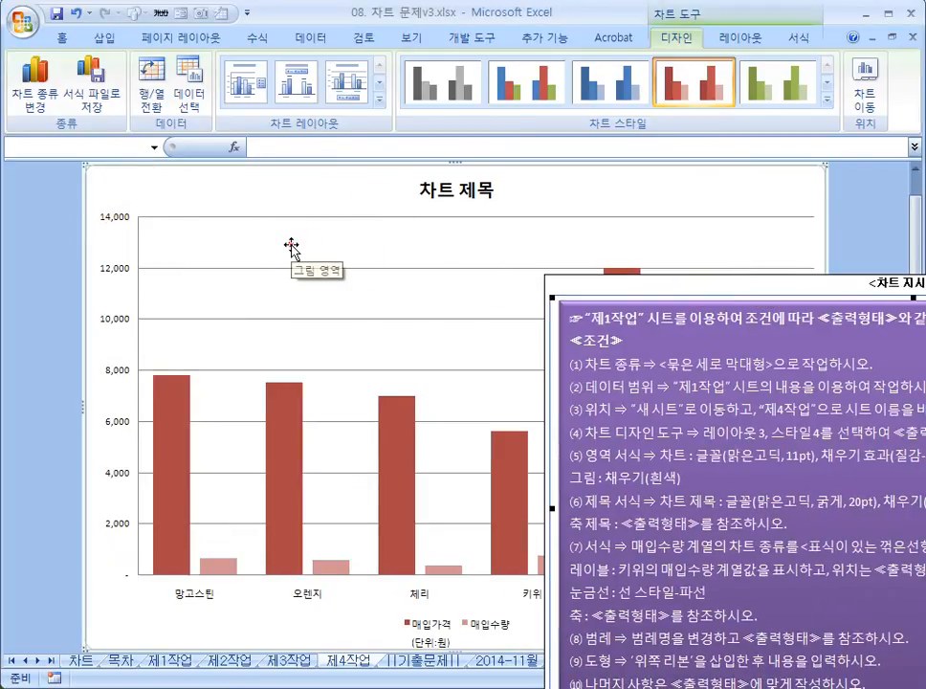
click(212, 241)
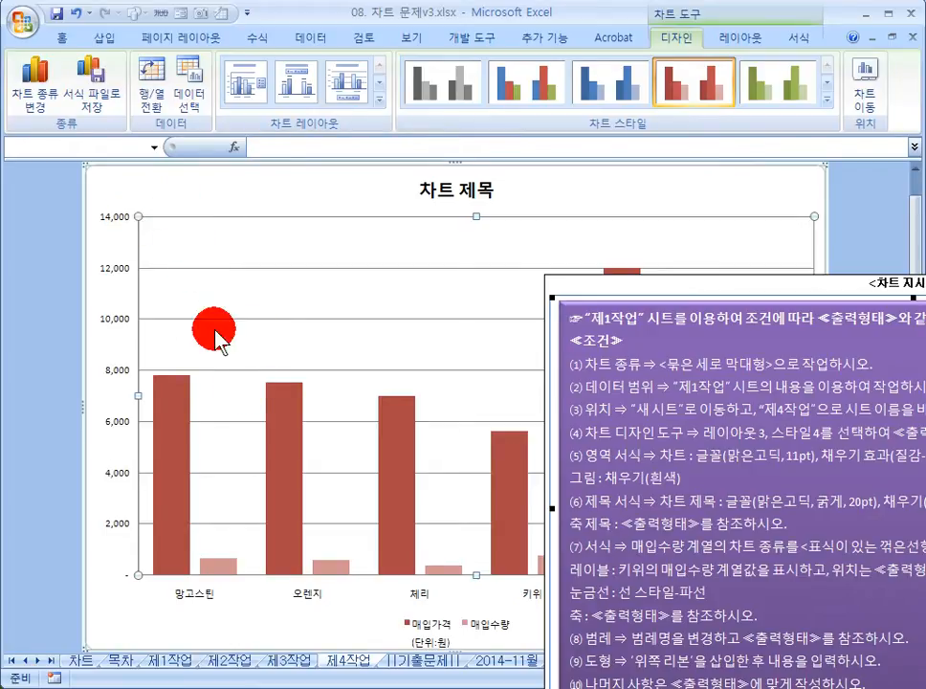
click(123, 181)
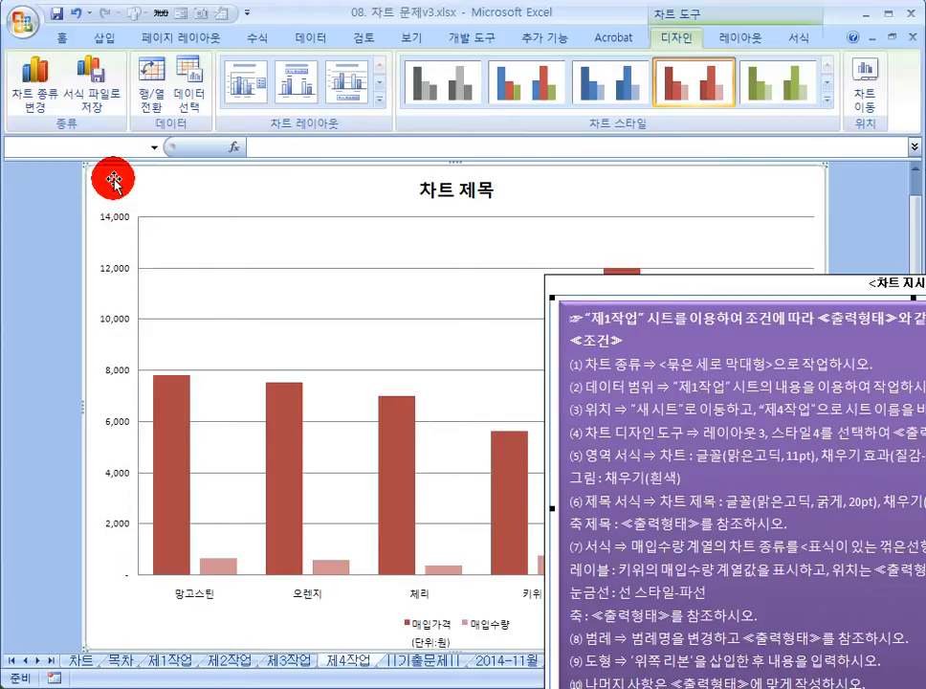
click(63, 37)
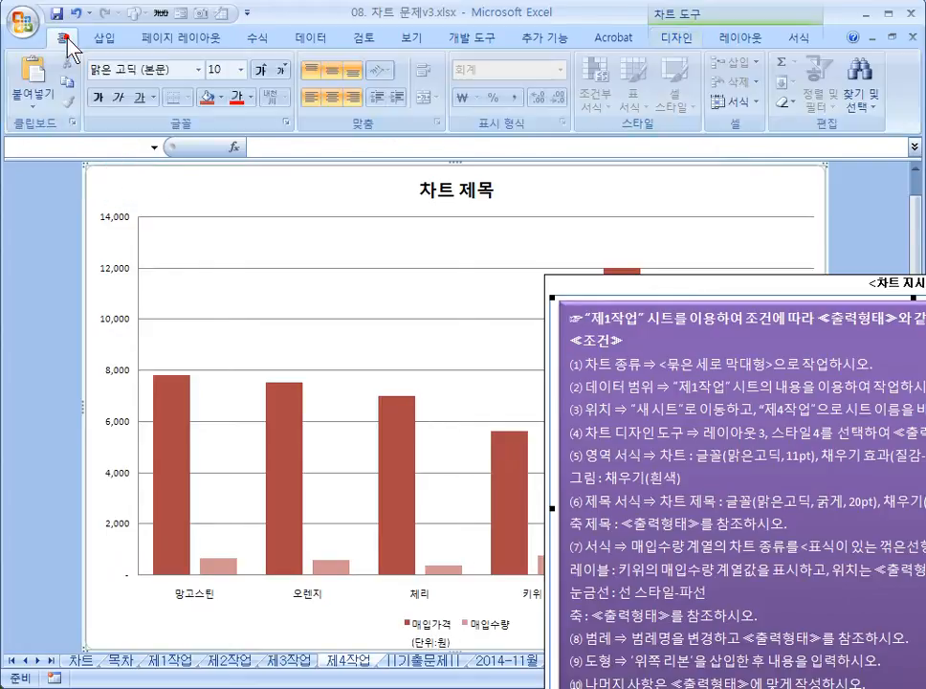
drag(643, 283, 274, 244)
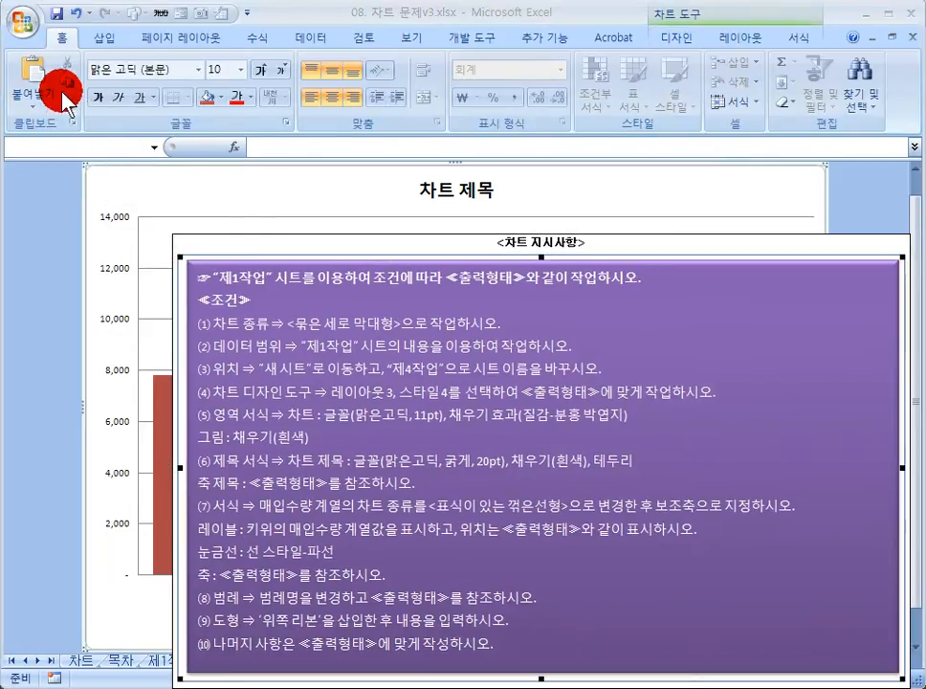
click(213, 427)
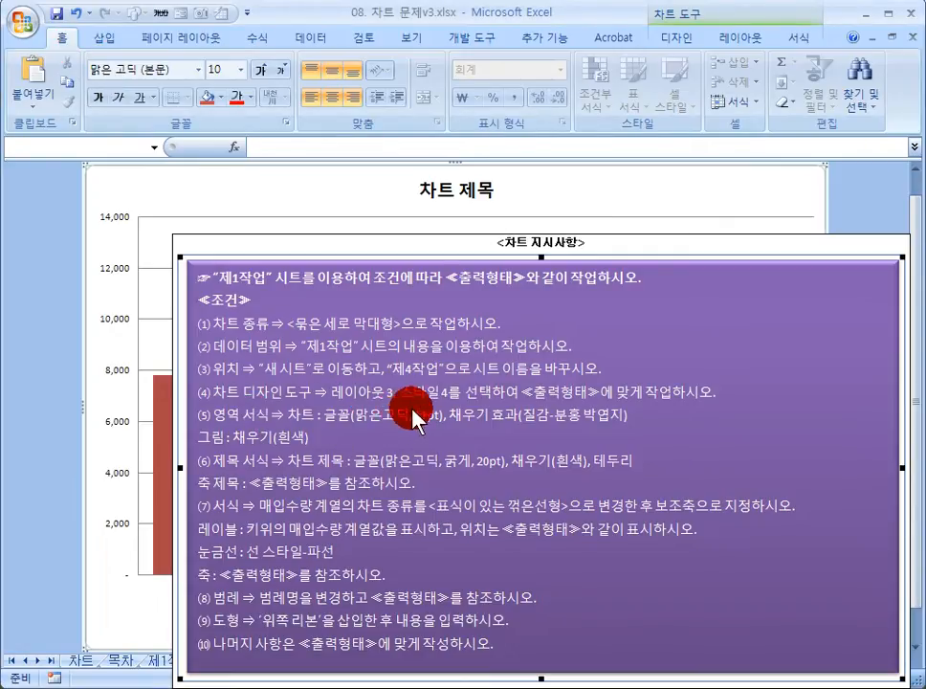
click(200, 72)
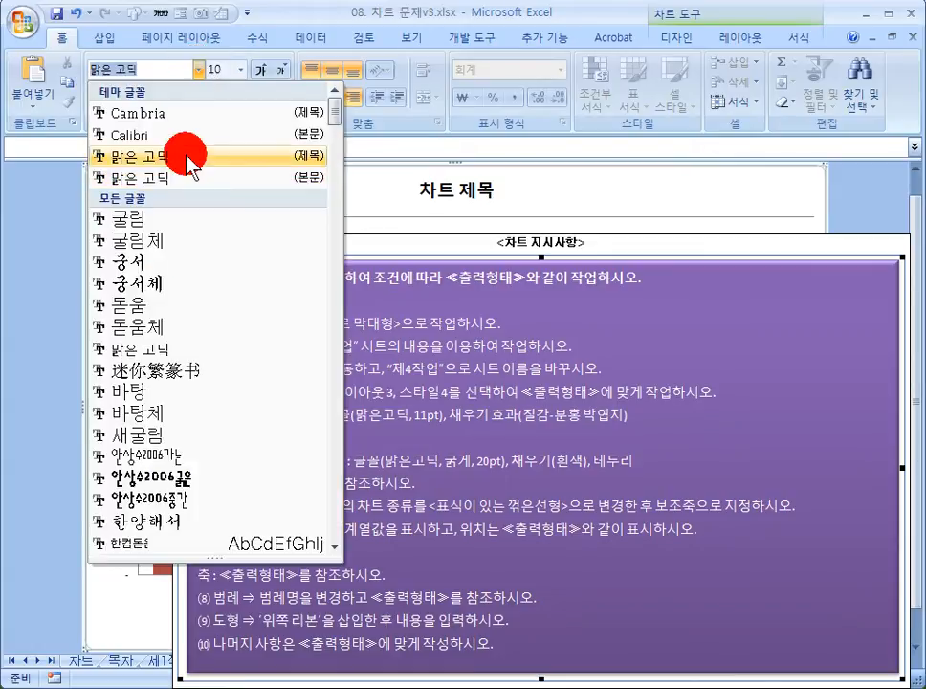
click(153, 351)
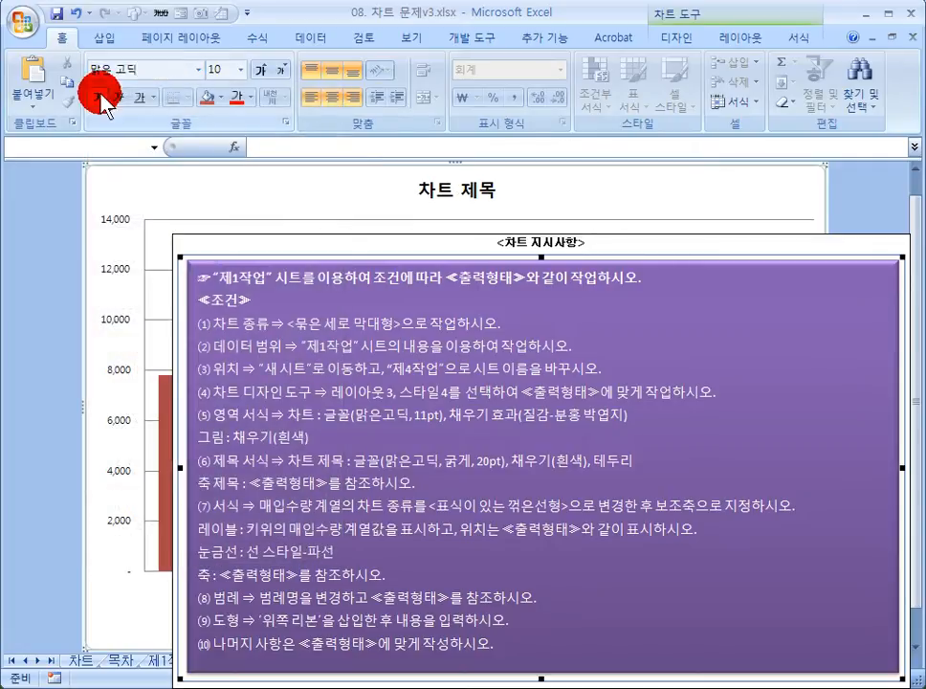
click(260, 71)
click(264, 71)
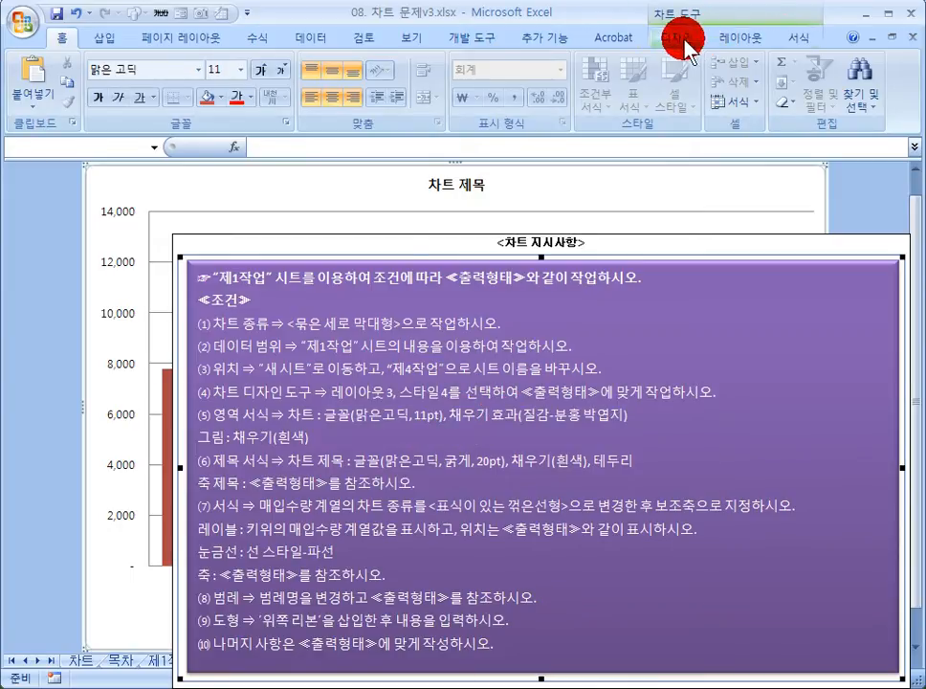
- Fill the chart area with the 분홍 박엽지 texture
click(794, 40)
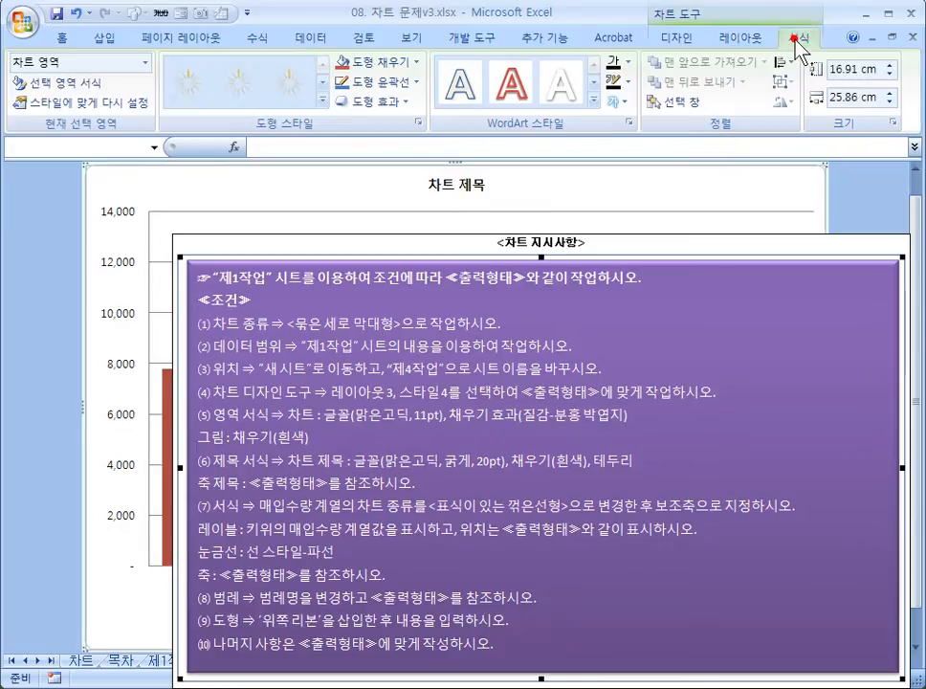
click(407, 65)
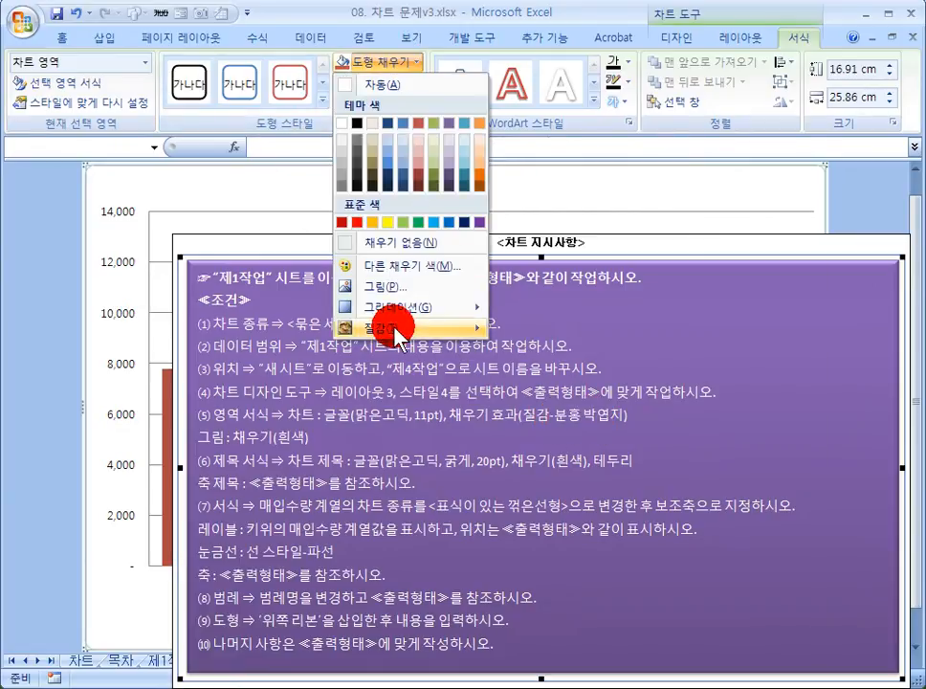
mouse_move(396, 329)
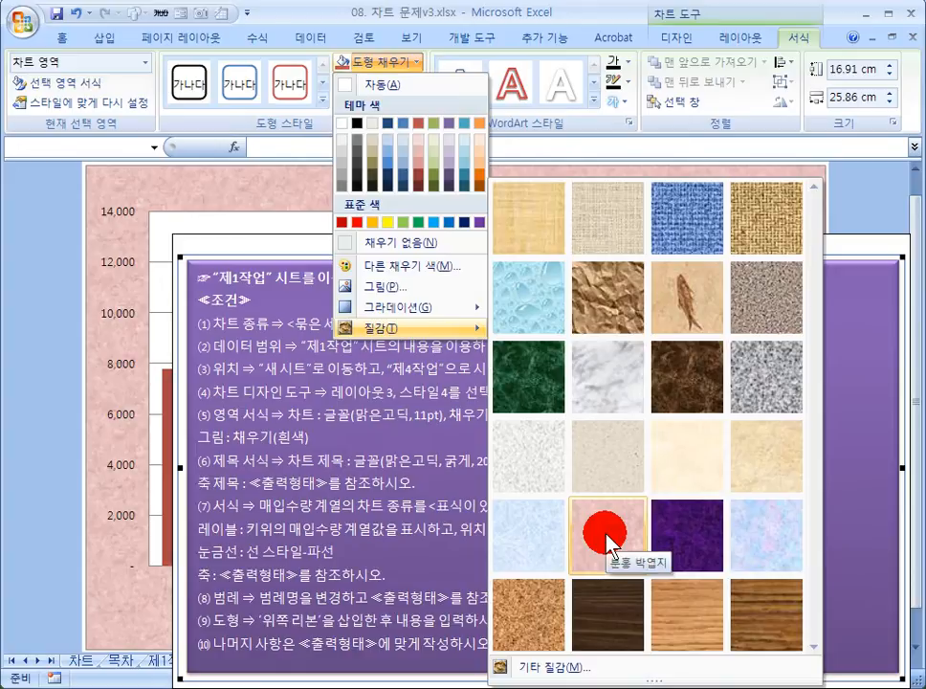
click(606, 537)
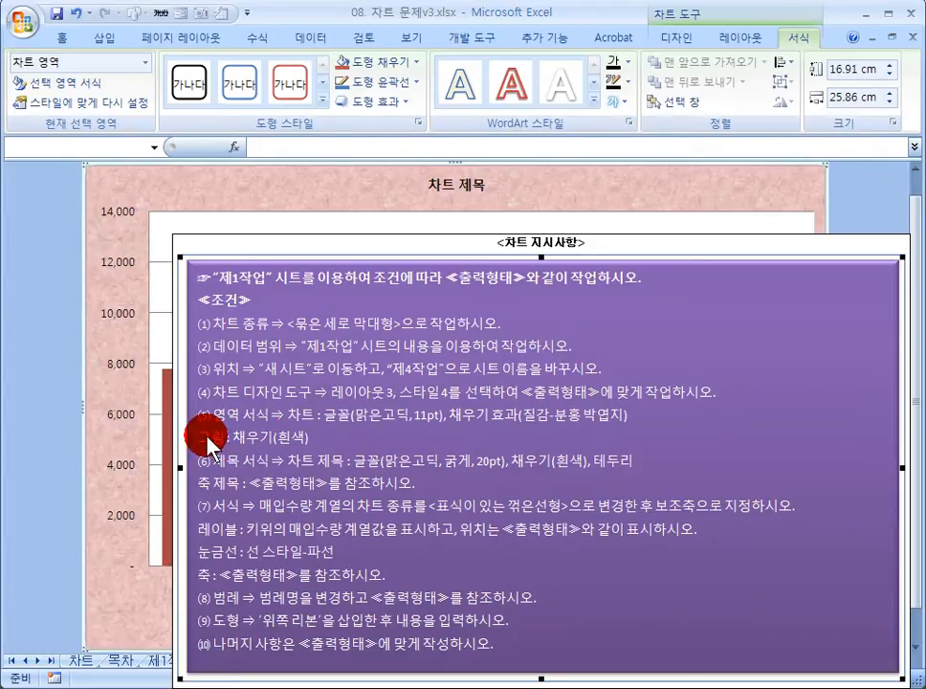
- Fill the chart's plot area with solid white
drag(296, 242, 661, 277)
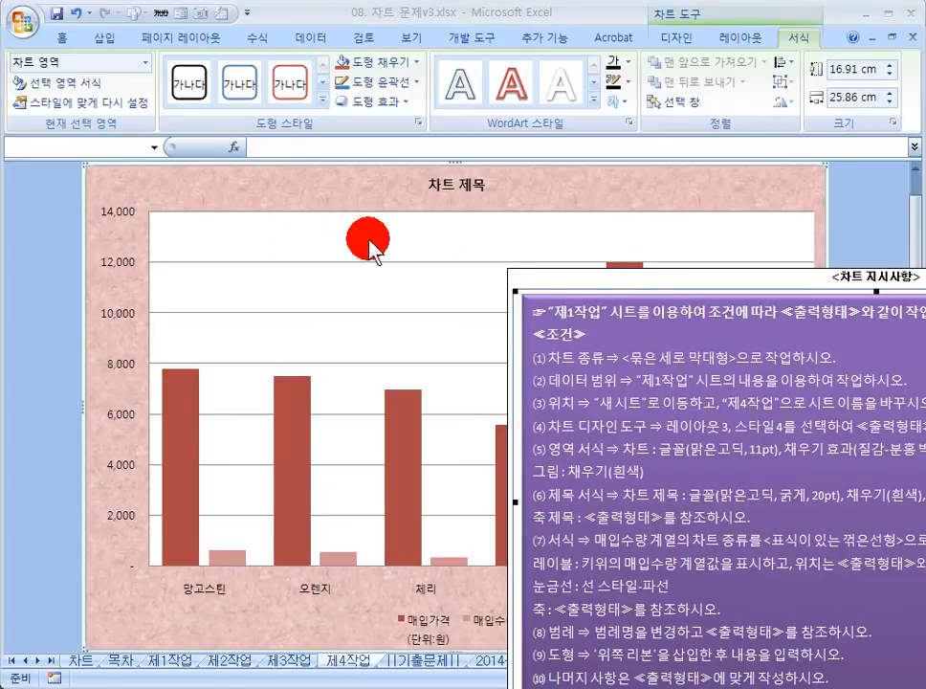
click(278, 231)
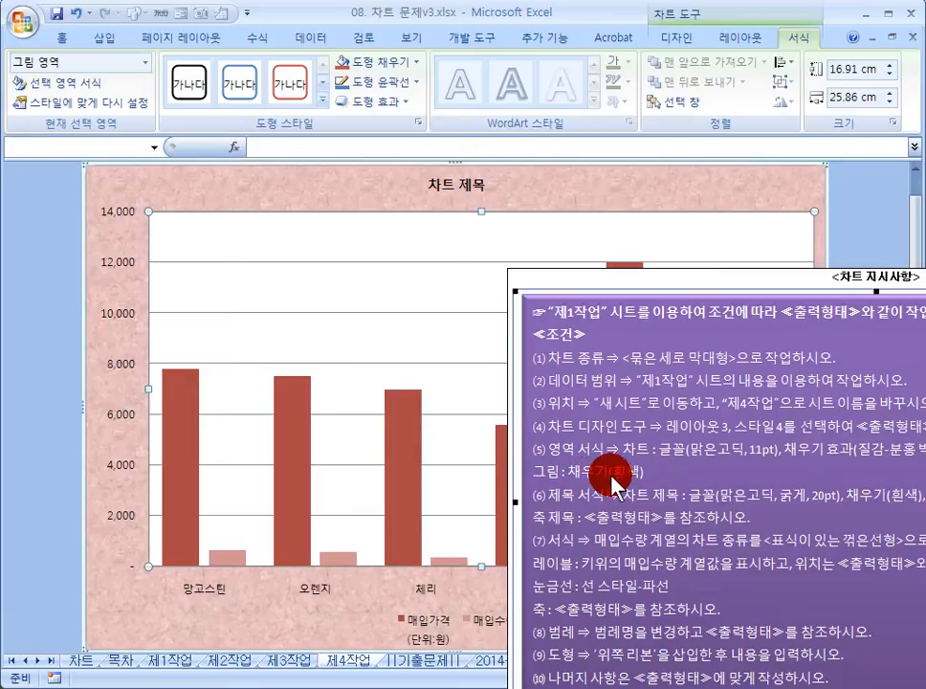
click(306, 237)
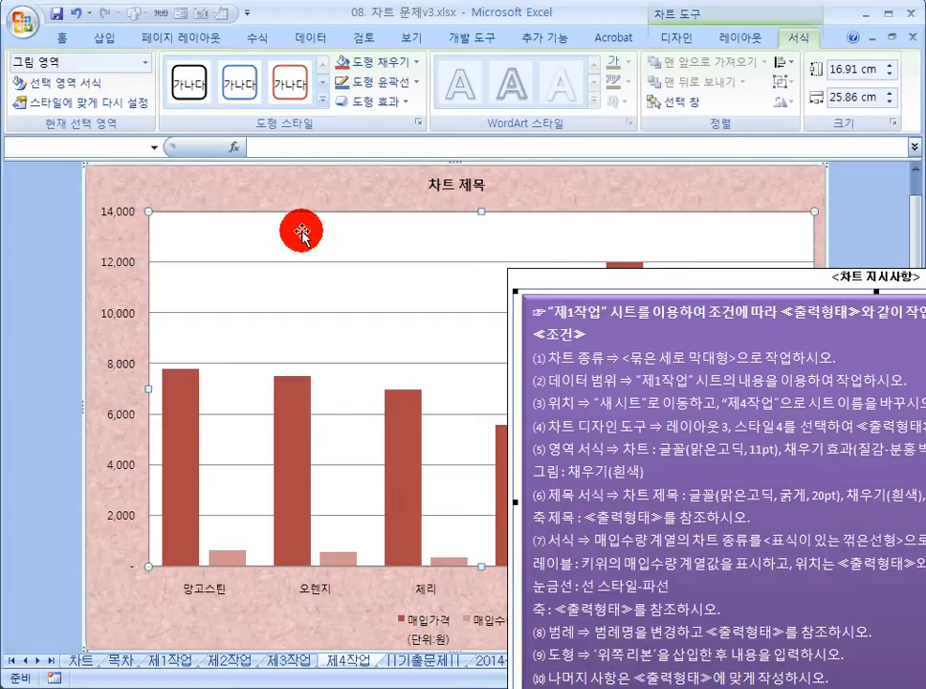
click(385, 63)
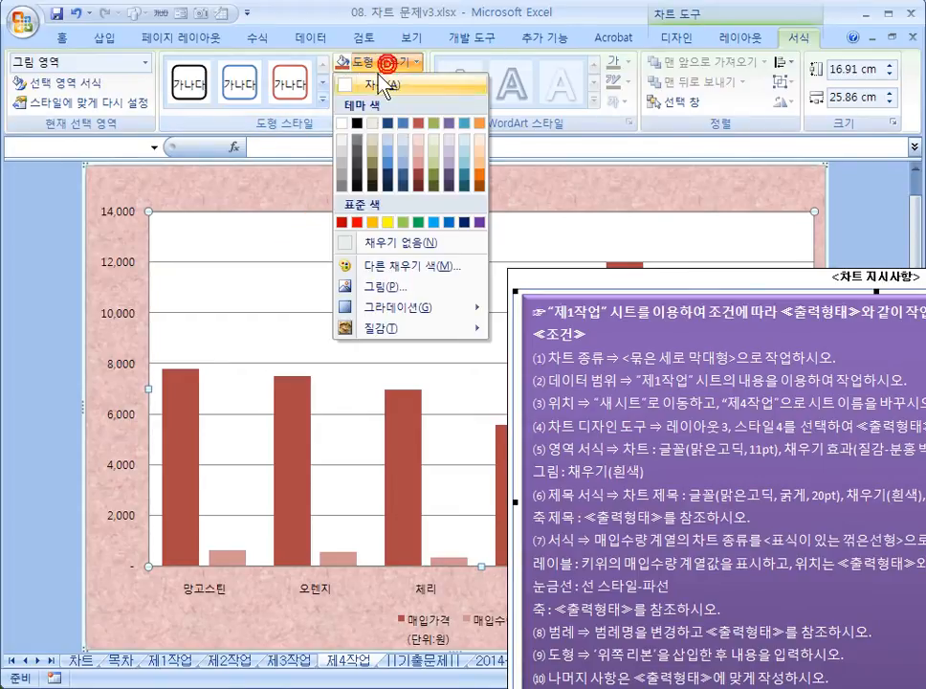
click(346, 124)
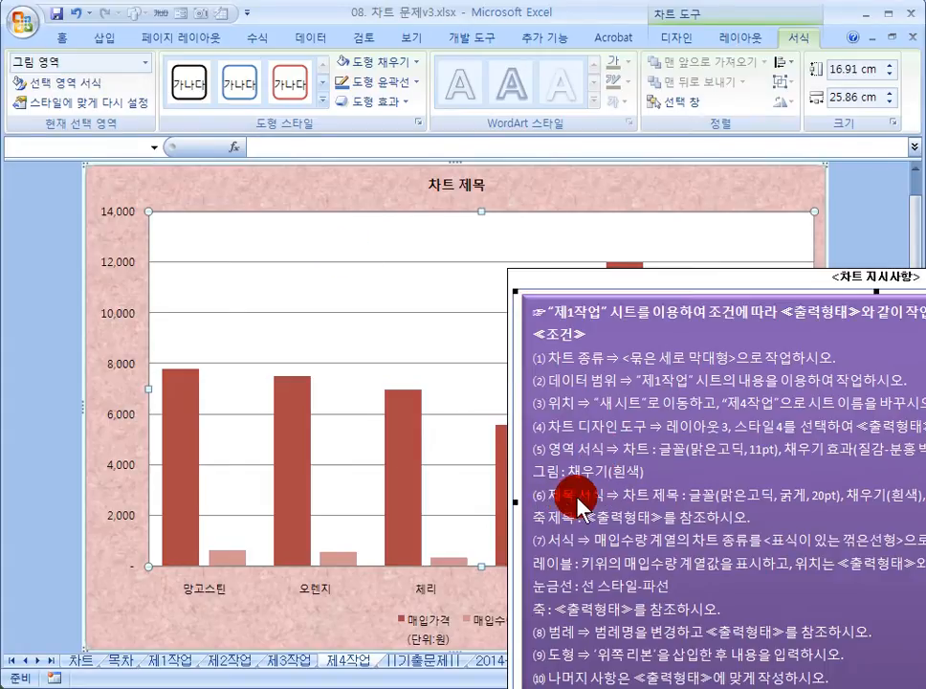
- Enlarge the chart title's font size to 20 pt
click(450, 187)
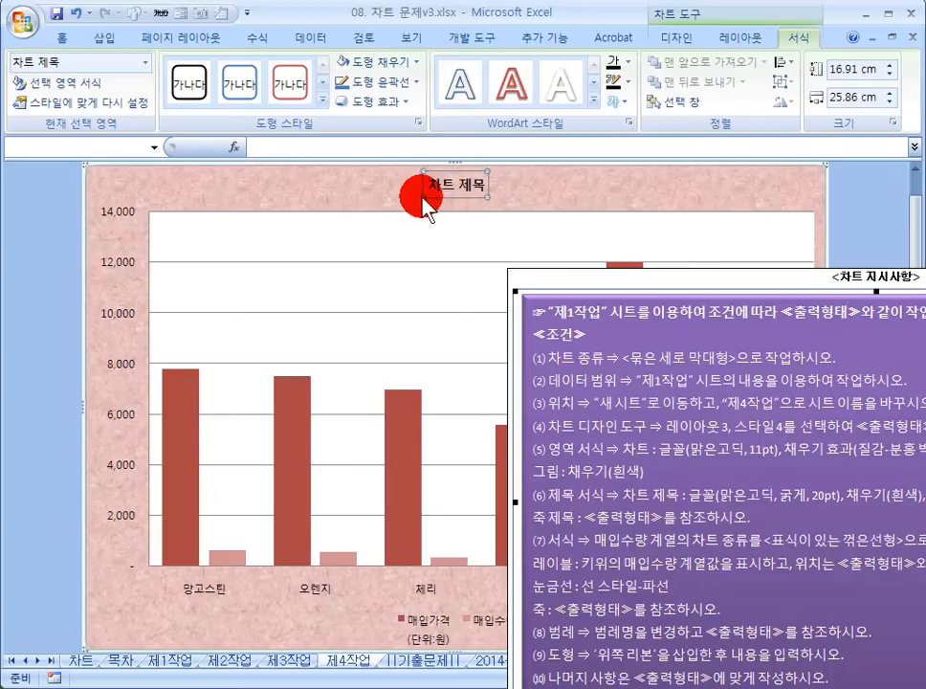
click(65, 36)
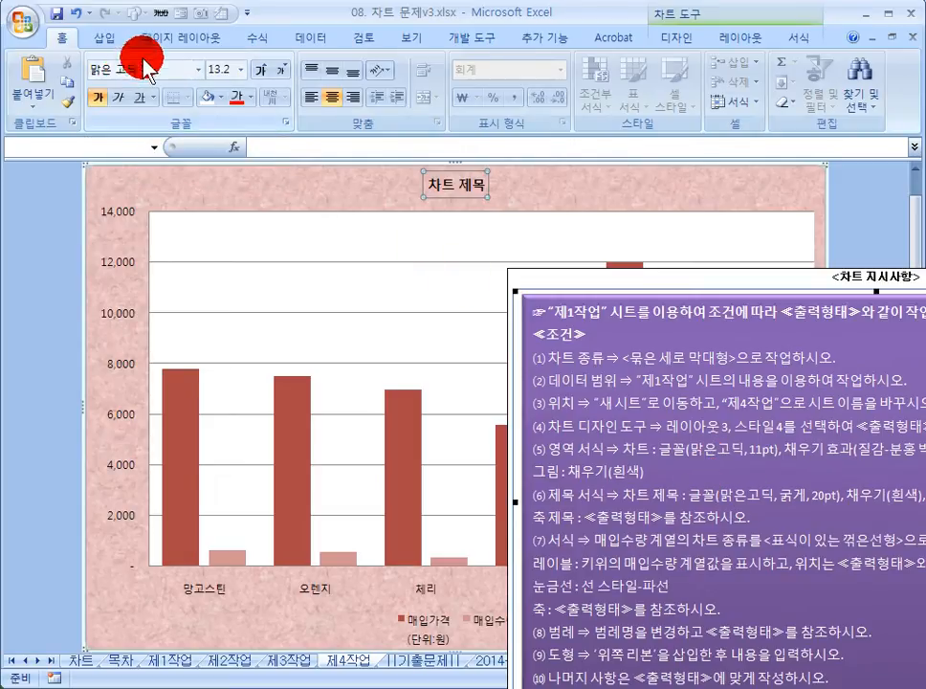
click(264, 73)
click(264, 72)
click(264, 73)
click(264, 73)
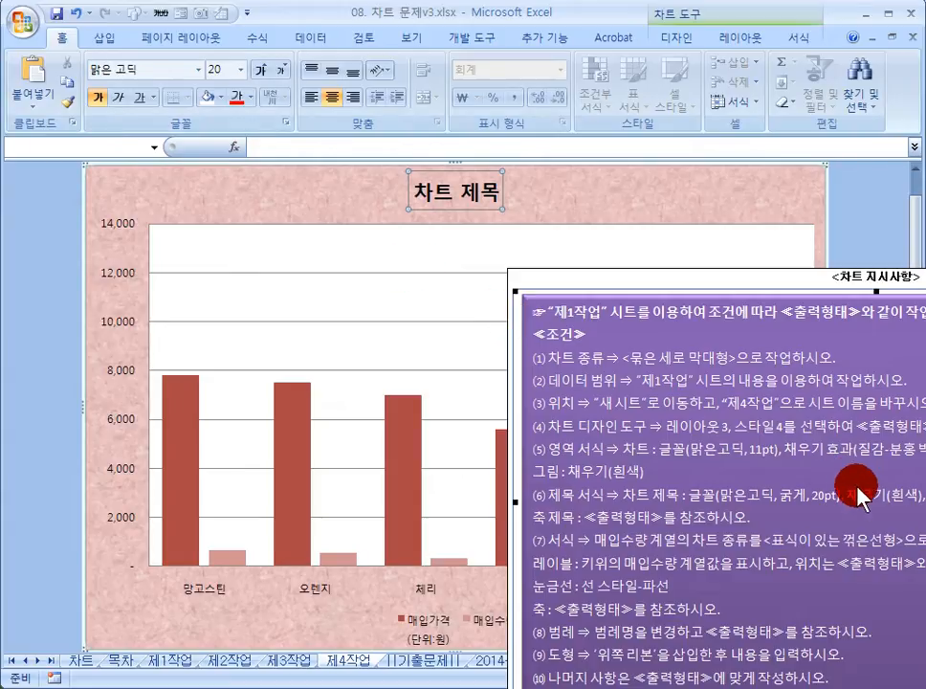
- Fill the chart title's box with white and give it a black outline
click(797, 38)
click(375, 62)
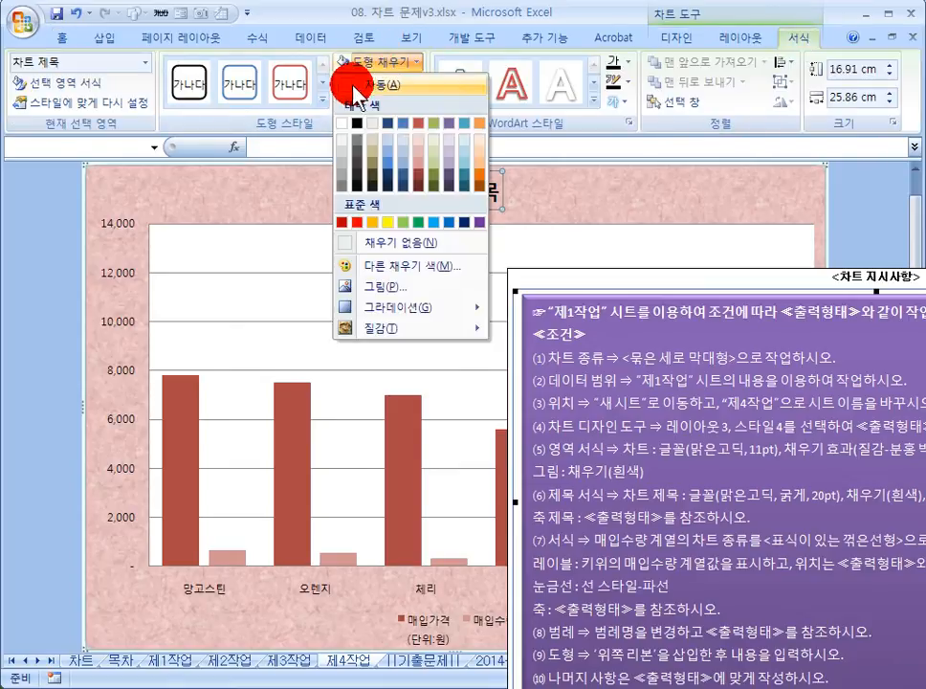
click(340, 122)
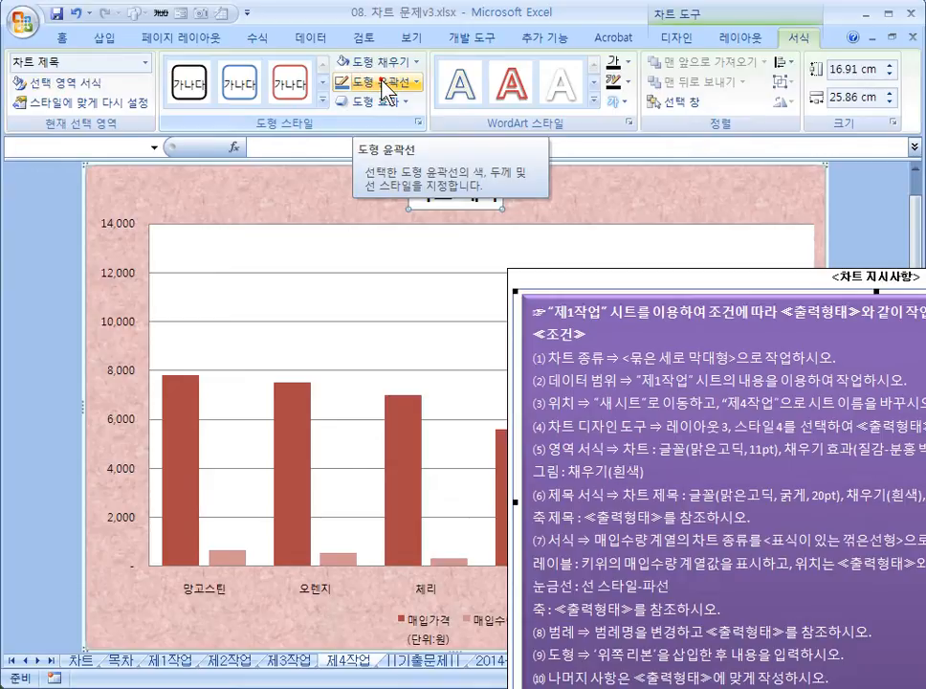
click(386, 84)
click(358, 146)
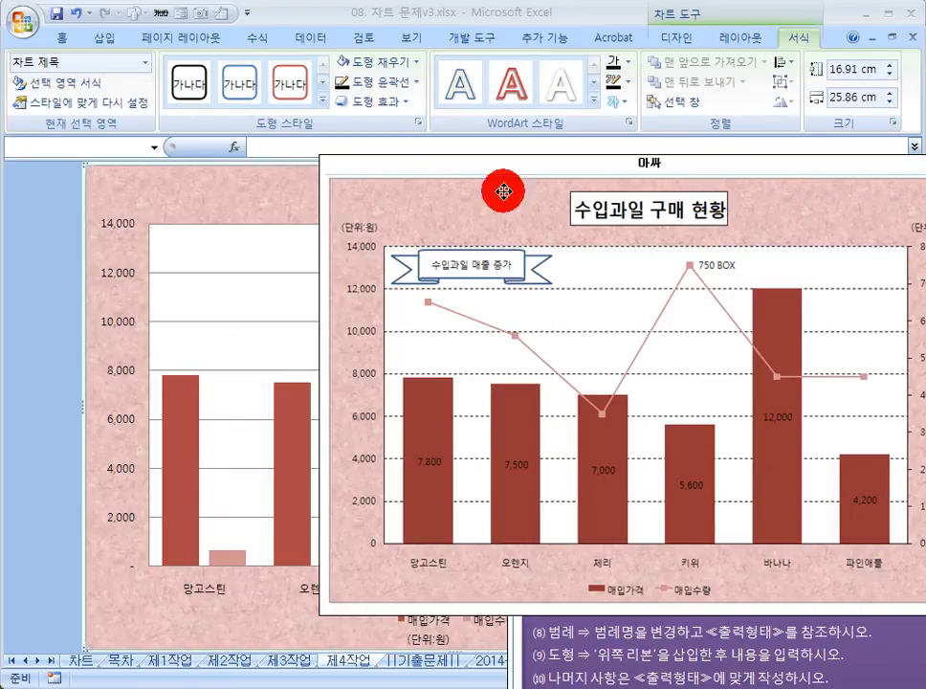
- Add a horizontal title (가로 제목) to the primary vertical axis and move it above the axis's 14,000 label
drag(372, 164, 333, 412)
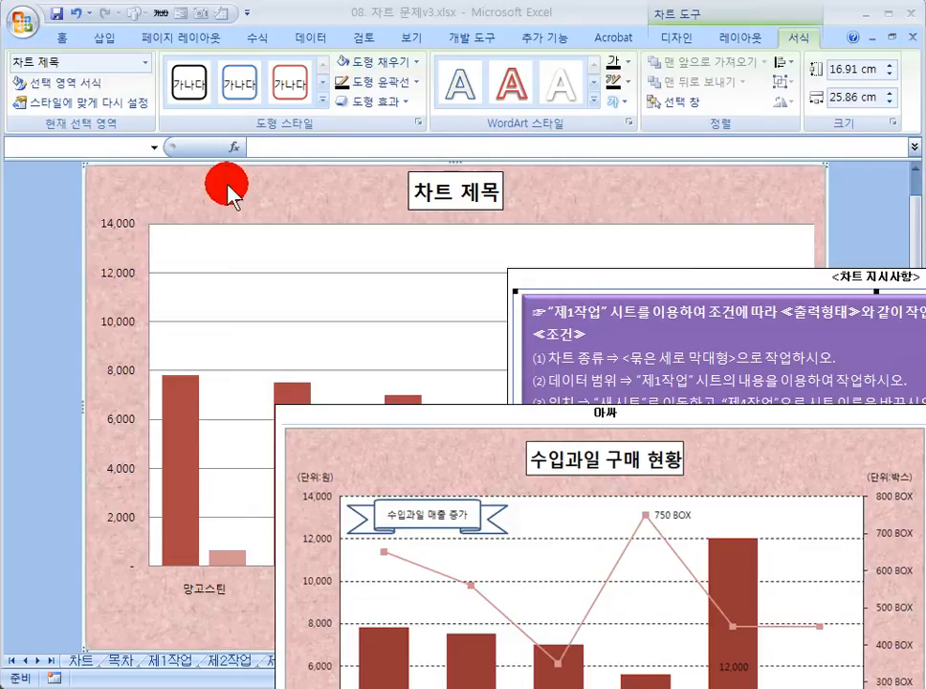
click(733, 41)
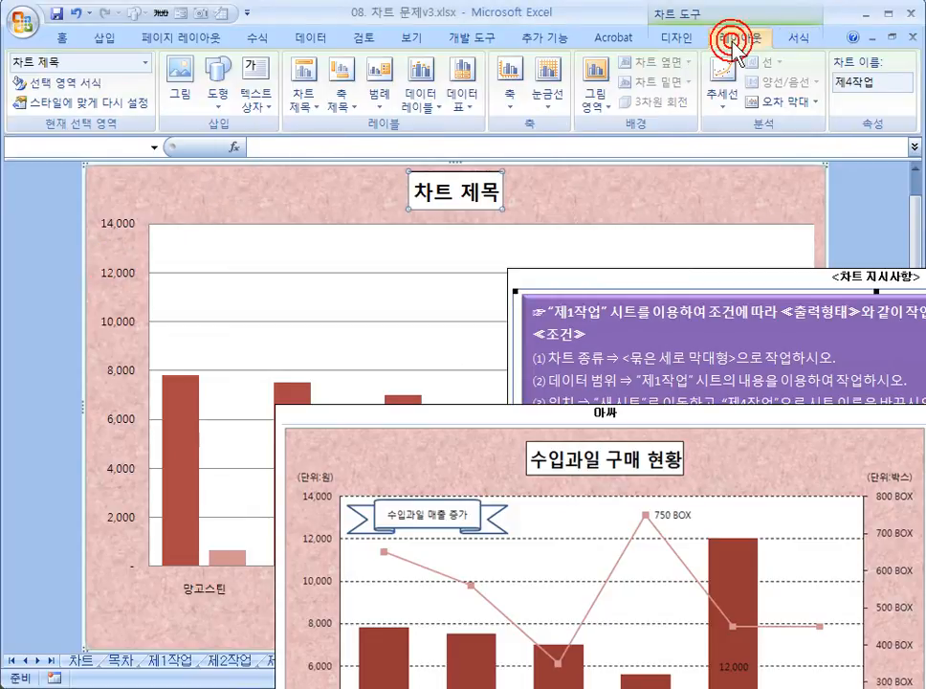
click(352, 109)
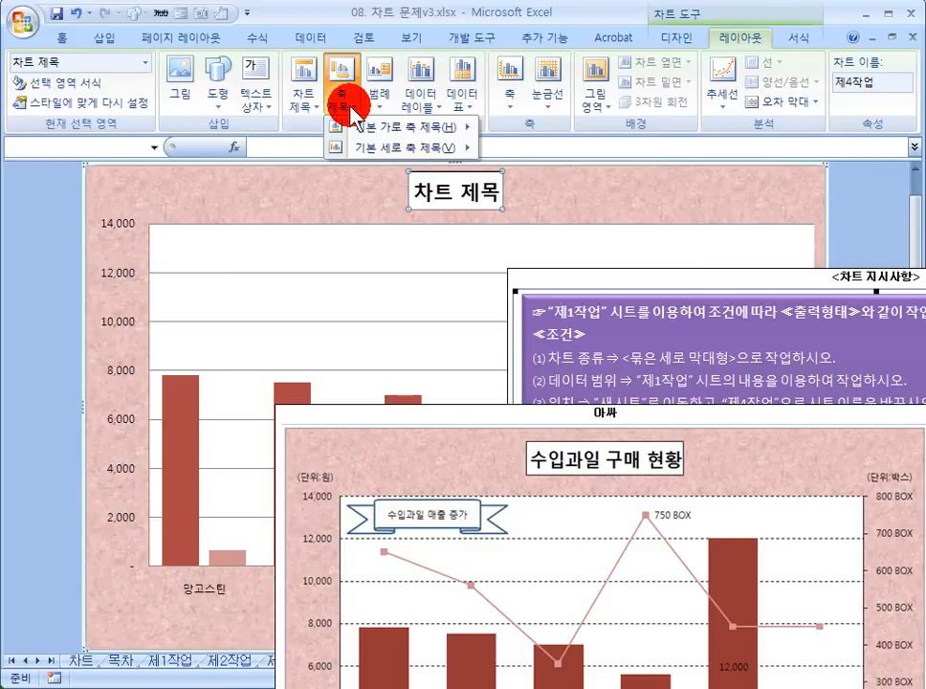
mouse_move(380, 127)
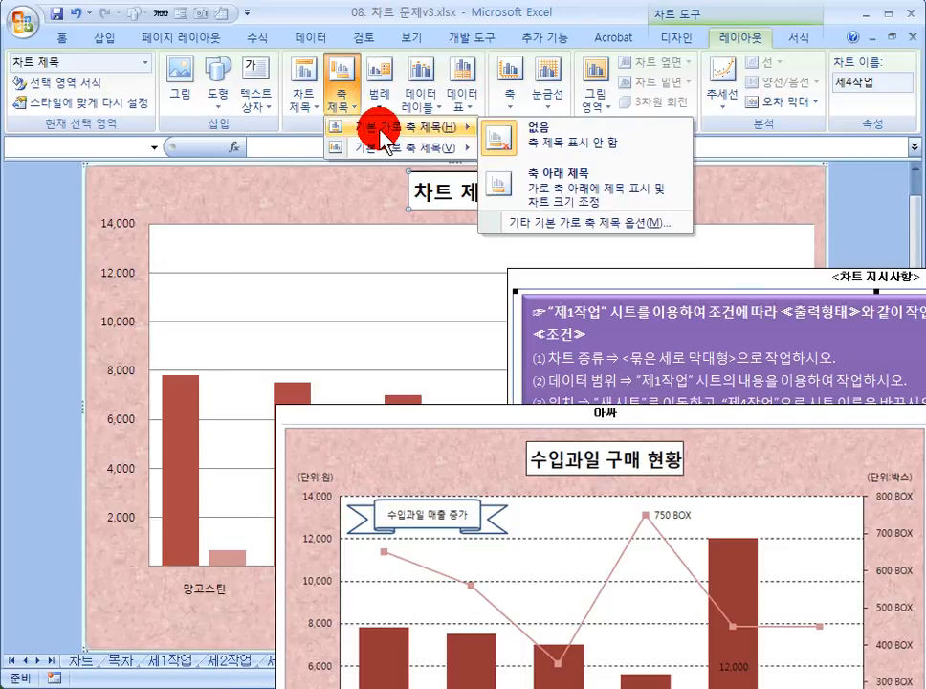
mouse_move(371, 148)
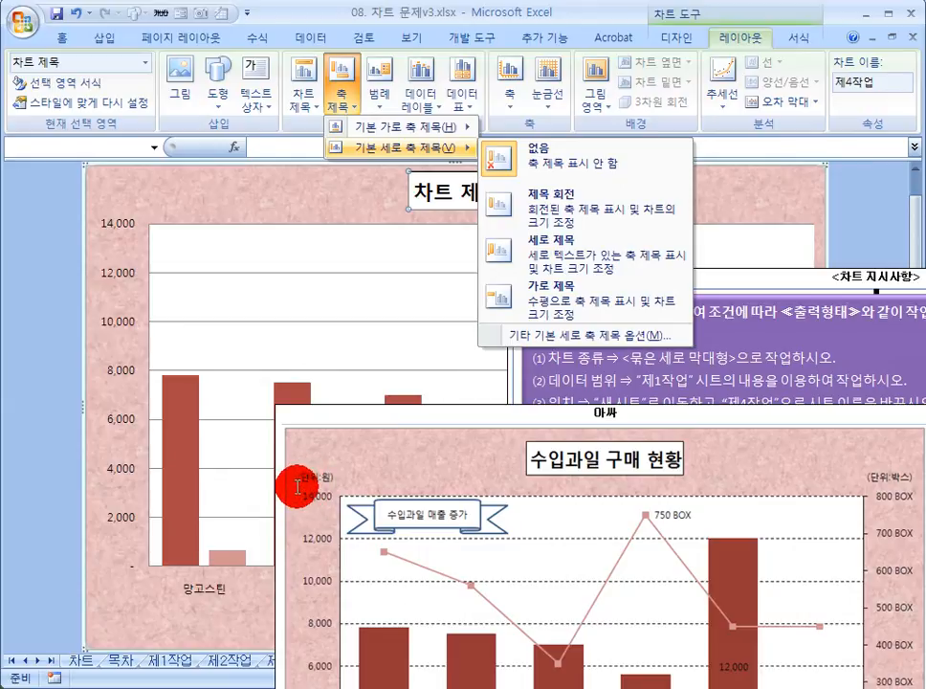
click(550, 304)
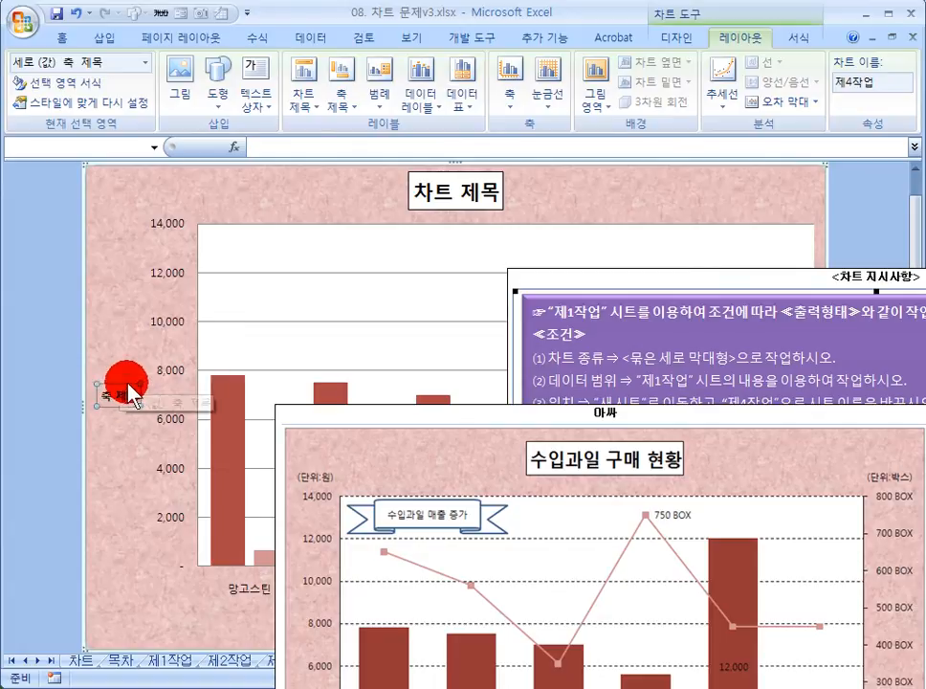
drag(120, 382, 117, 195)
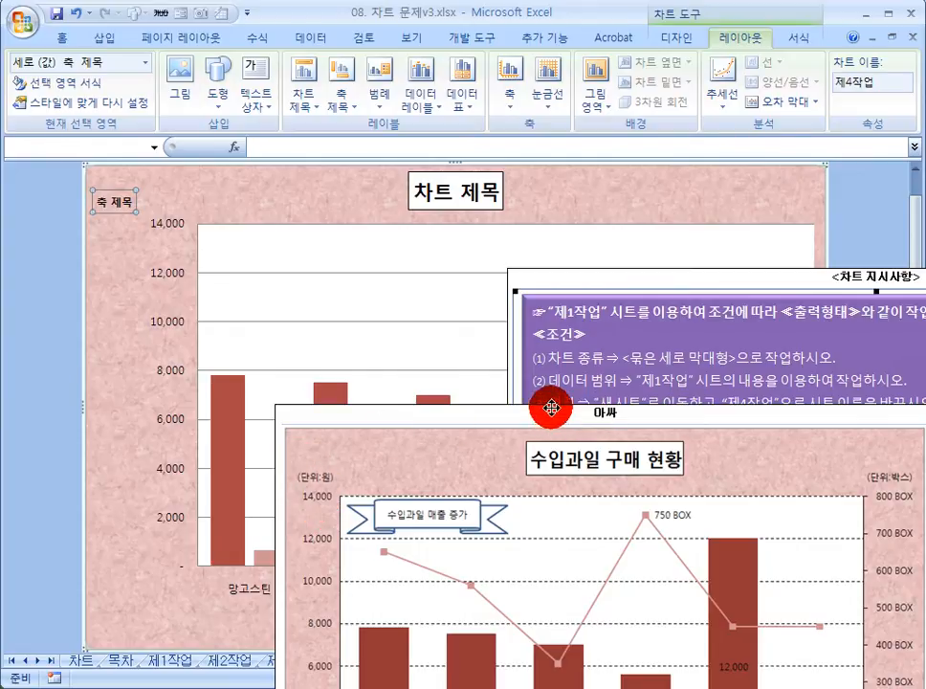
drag(546, 410, 571, 524)
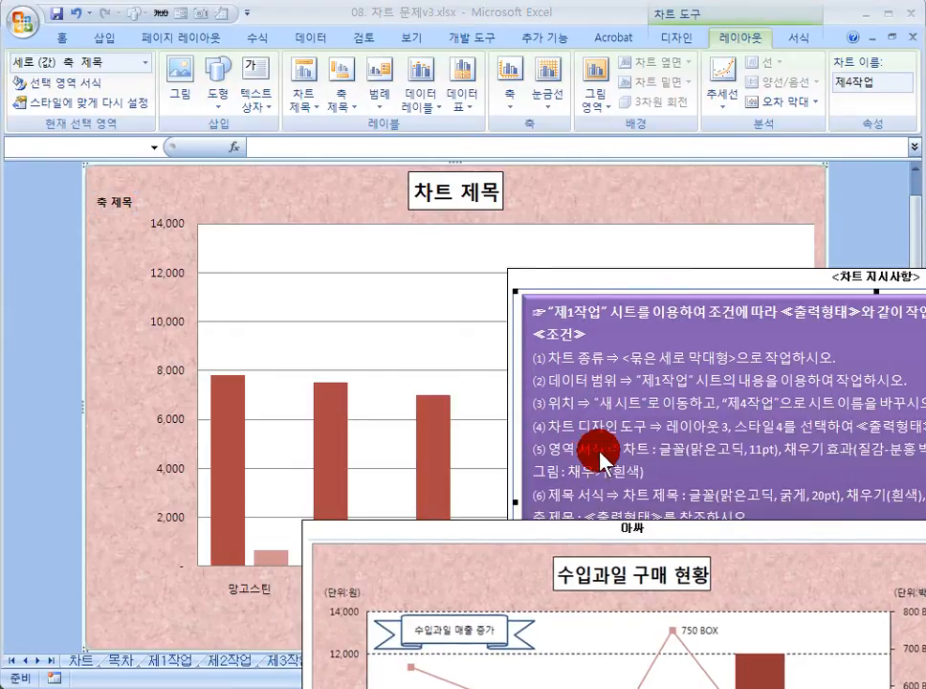